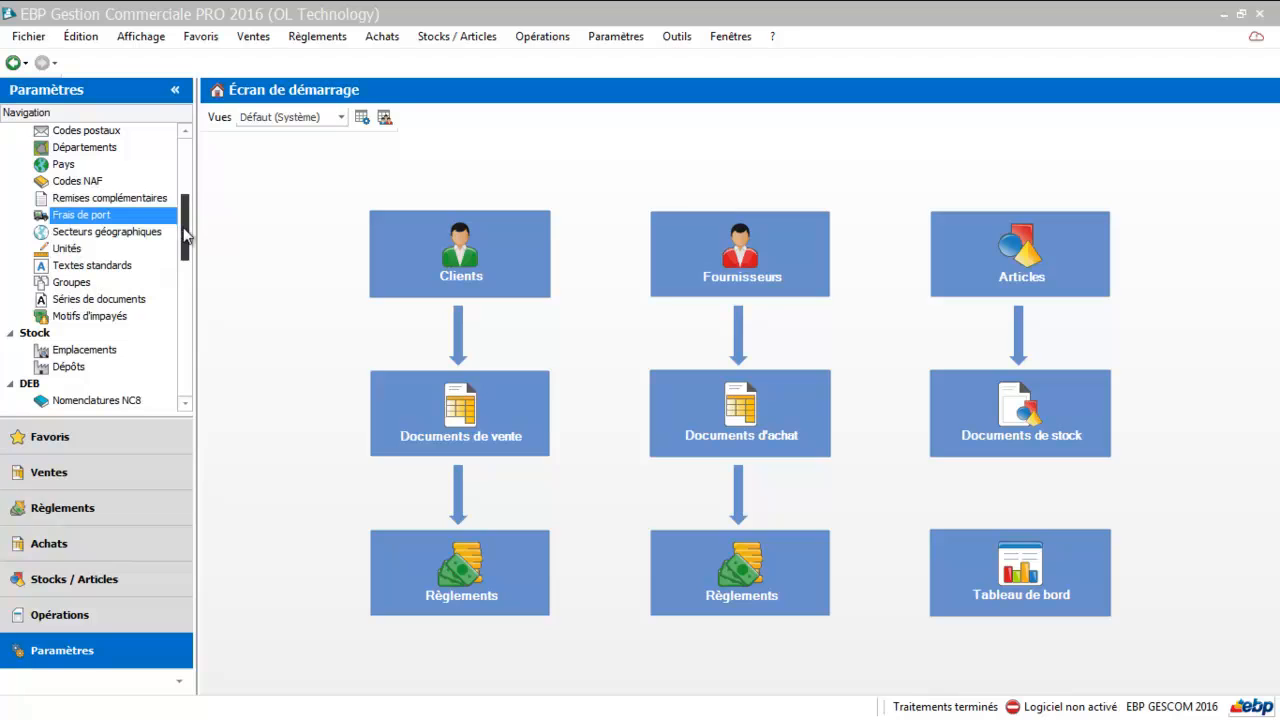
- Create a new record in the Frais de port list under Divers, applicable to Vente
{"action": "scroll", "coordinate": [182, 236], "scroll_direction": "up", "scroll_amount": 2}
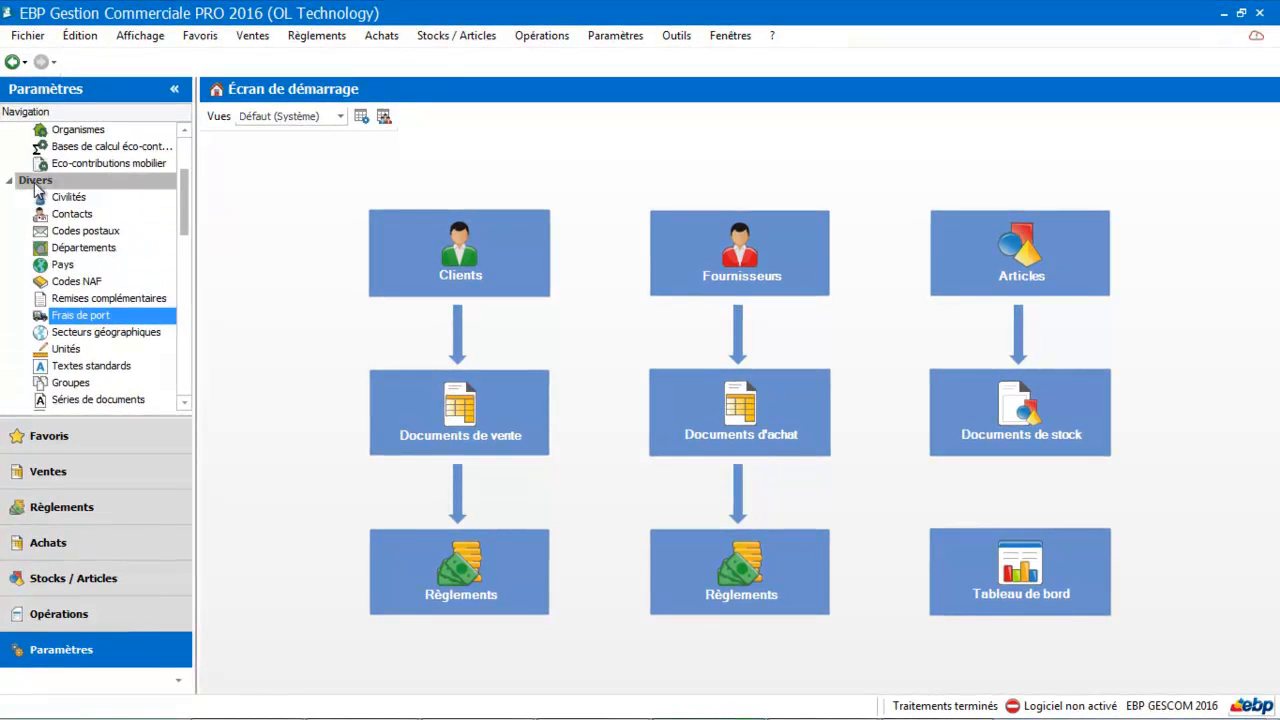
{"action": "left_click", "coordinate": [67, 317]}
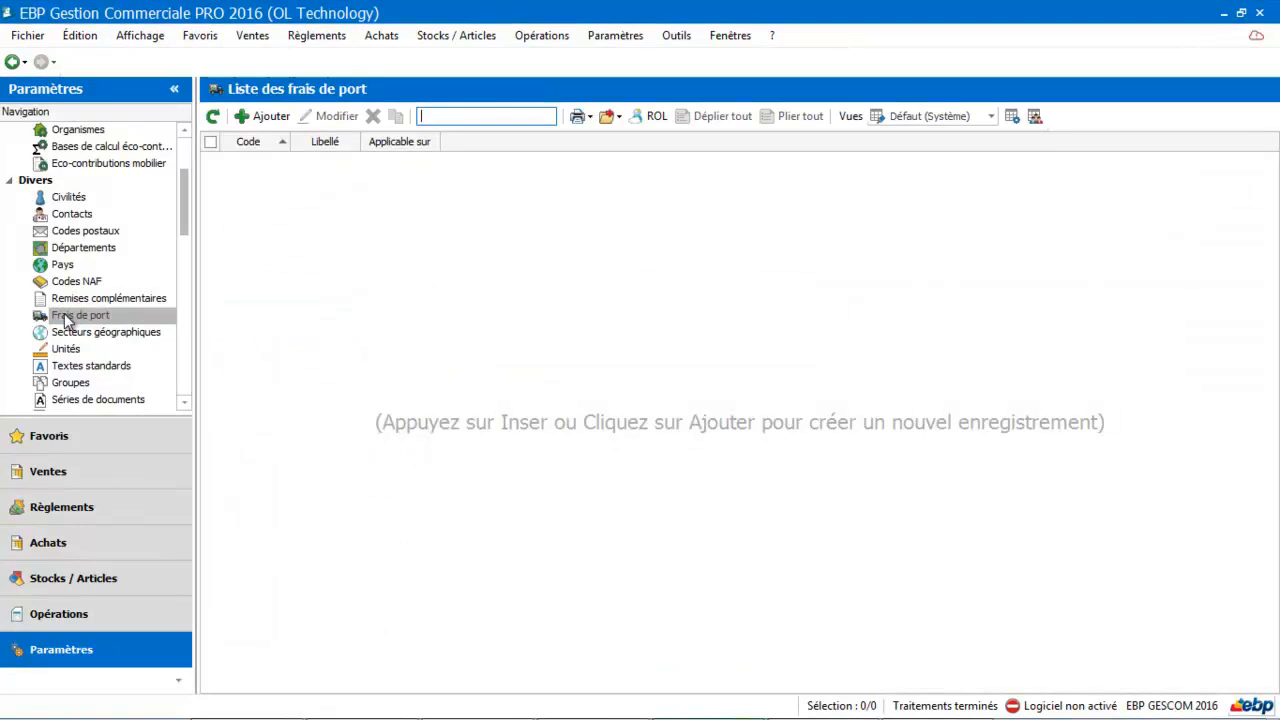
{"action": "left_click", "coordinate": [267, 116]}
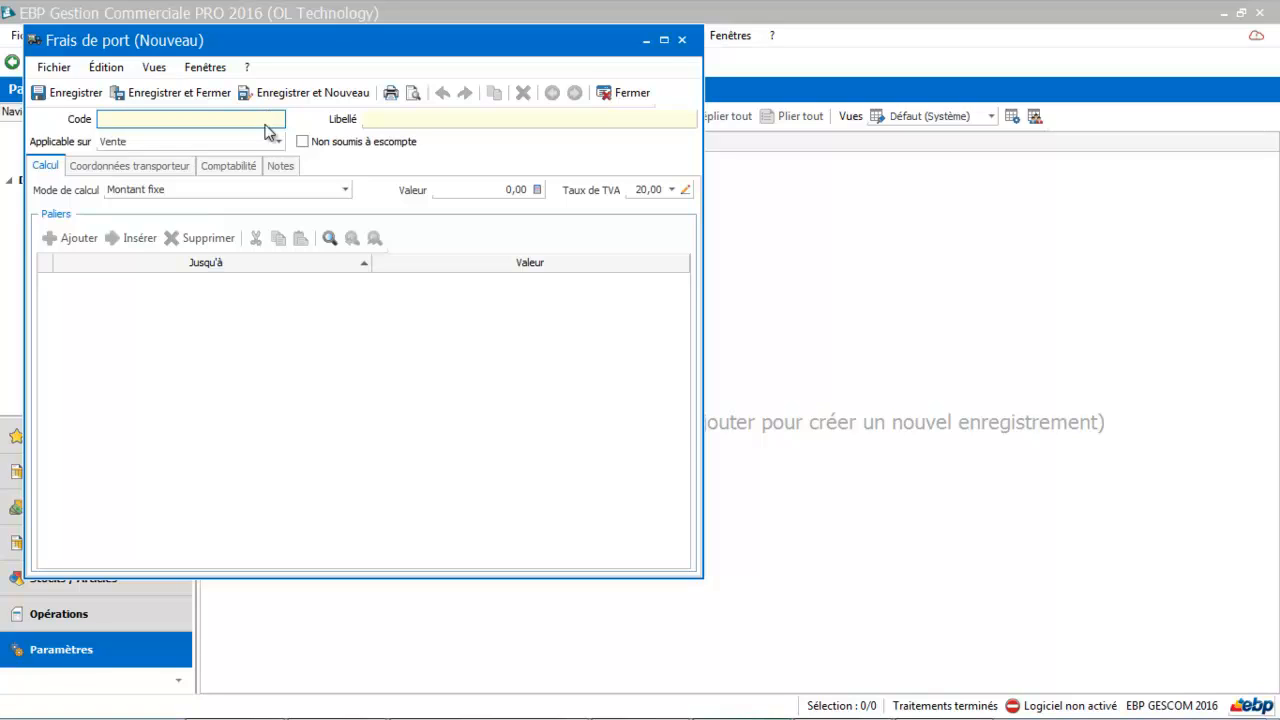
{"action": "left_click", "coordinate": [145, 144]}
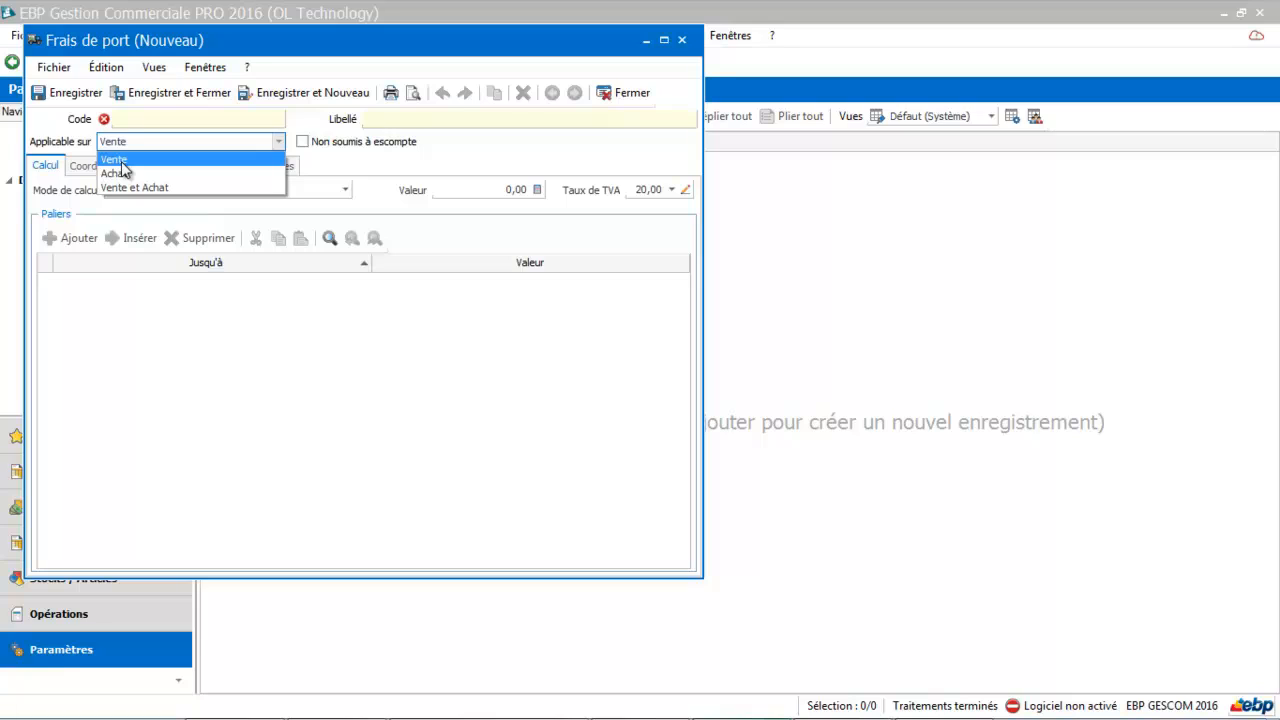
{"action": "left_click", "coordinate": [122, 163]}
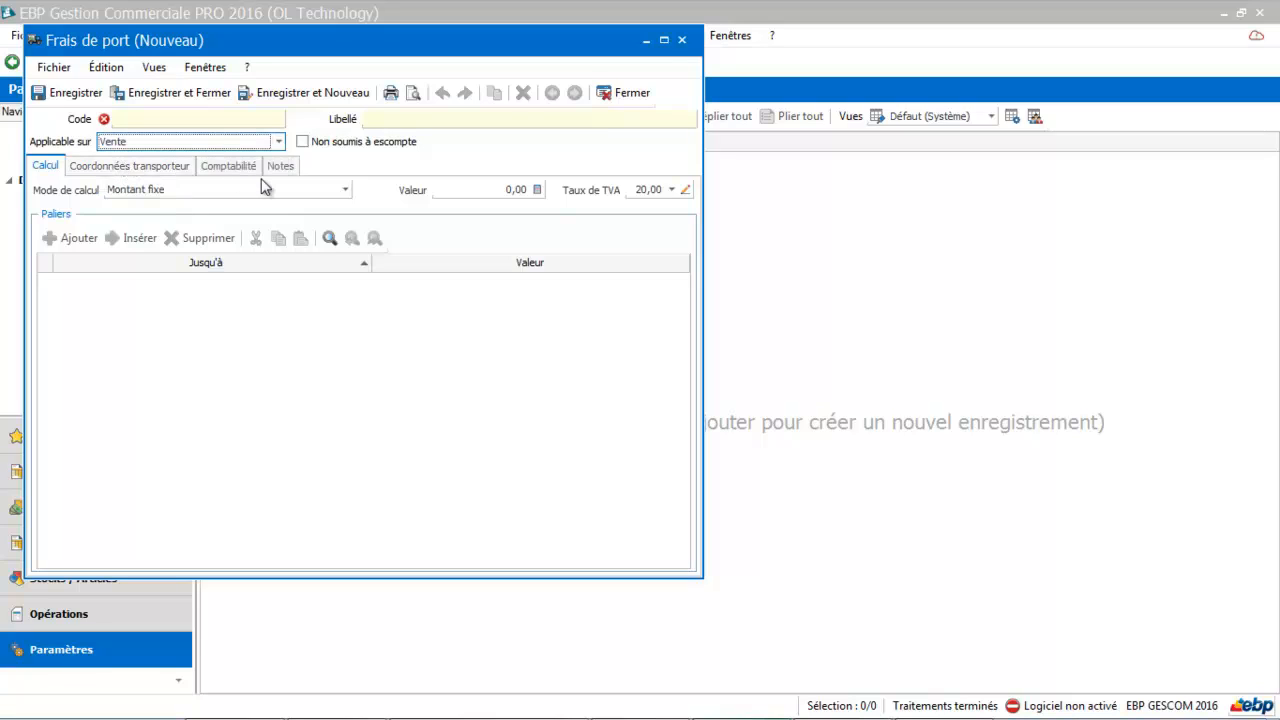
{"action": "left_click", "coordinate": [490, 190]}
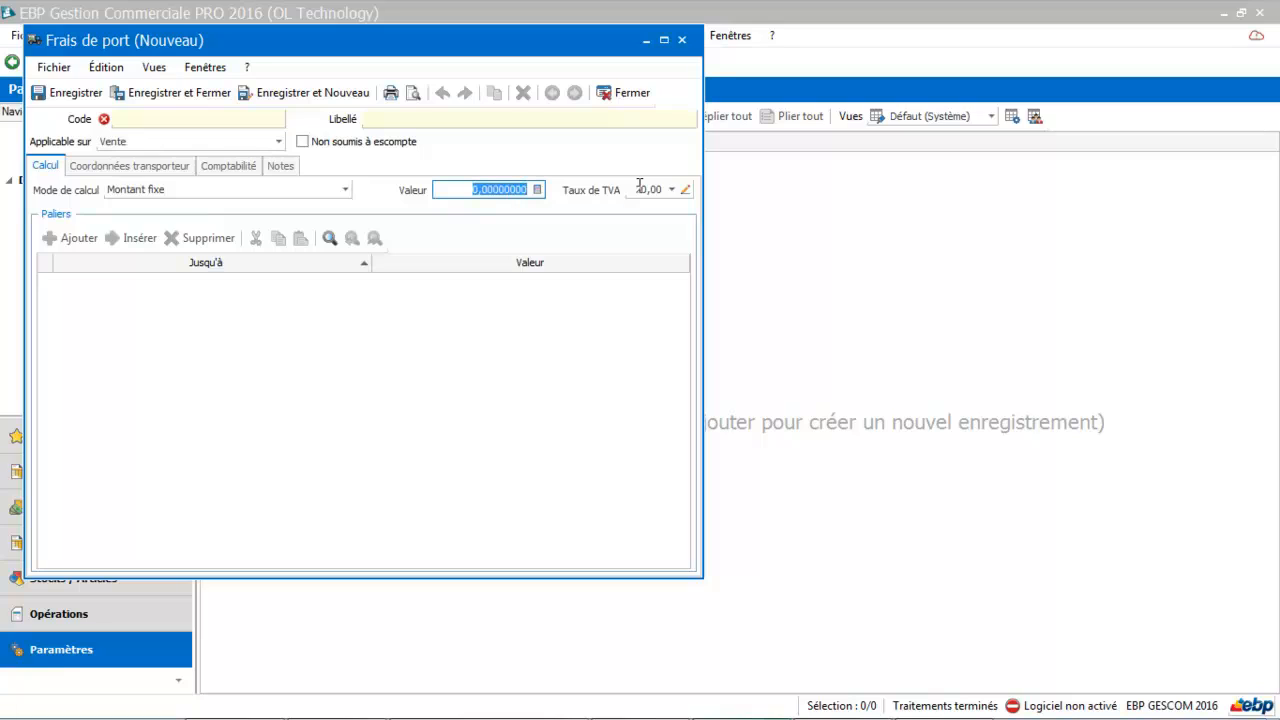
{"action": "left_click", "coordinate": [279, 142]}
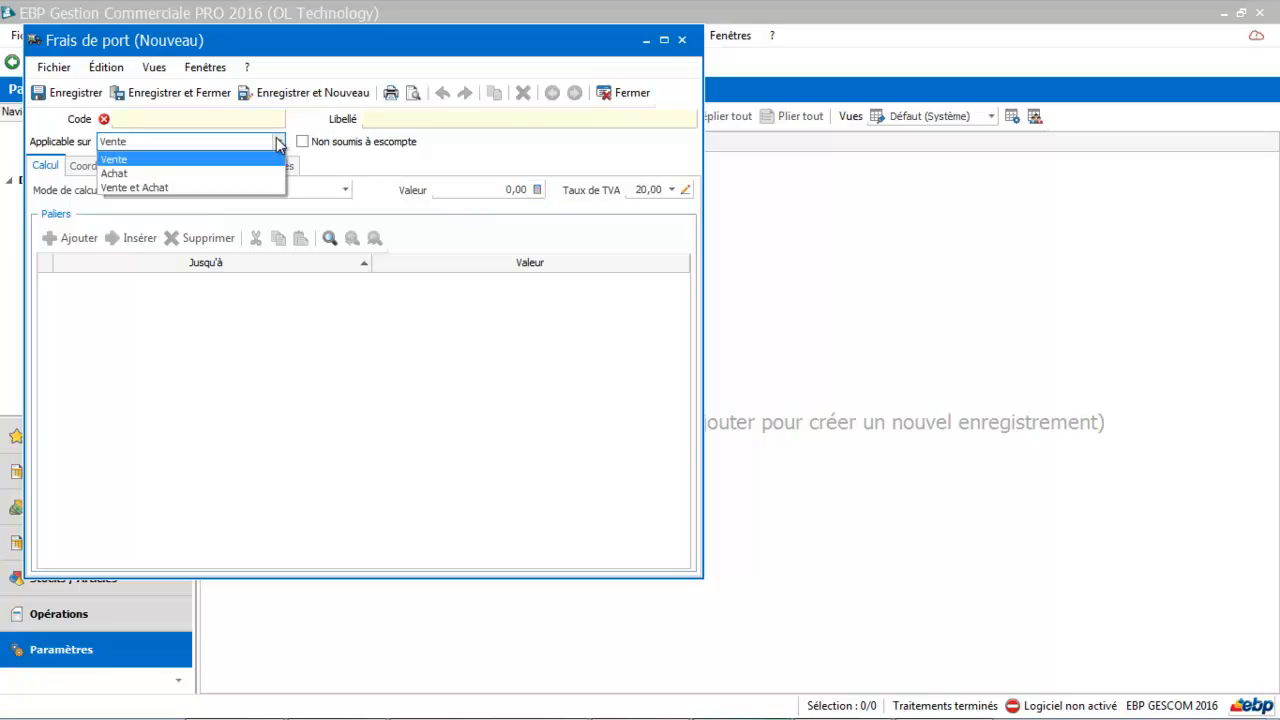
{"action": "left_click", "coordinate": [177, 161]}
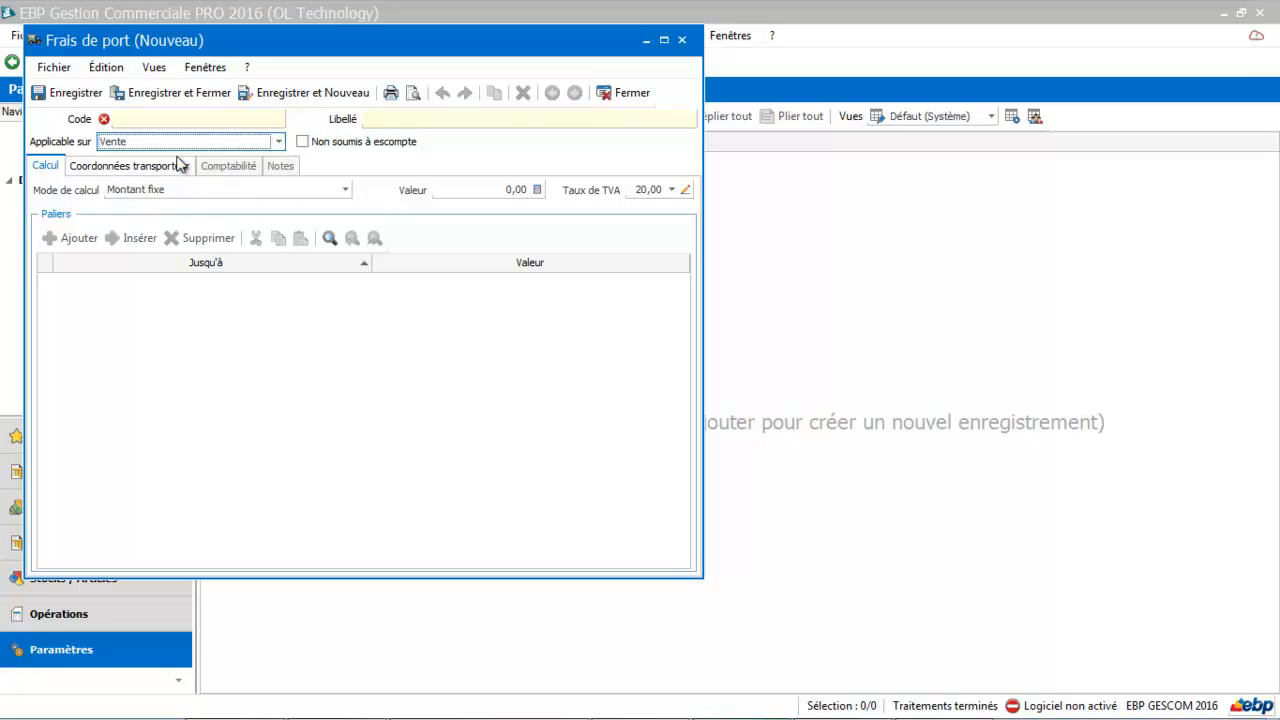
- Give the new shipping charge the code PORT and the label Forfait
{"action": "left_click", "coordinate": [195, 117]}
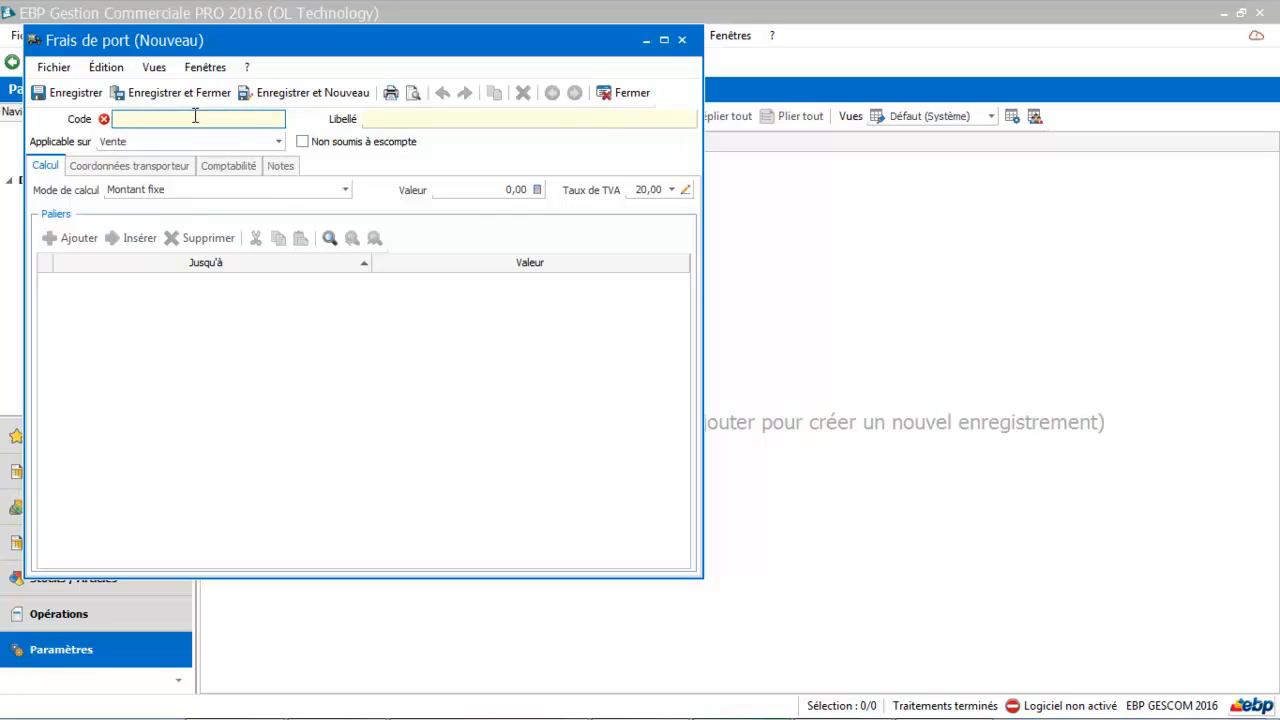
{"action": "type", "text": "PORT"}
{"action": "key", "text": "Tab"}
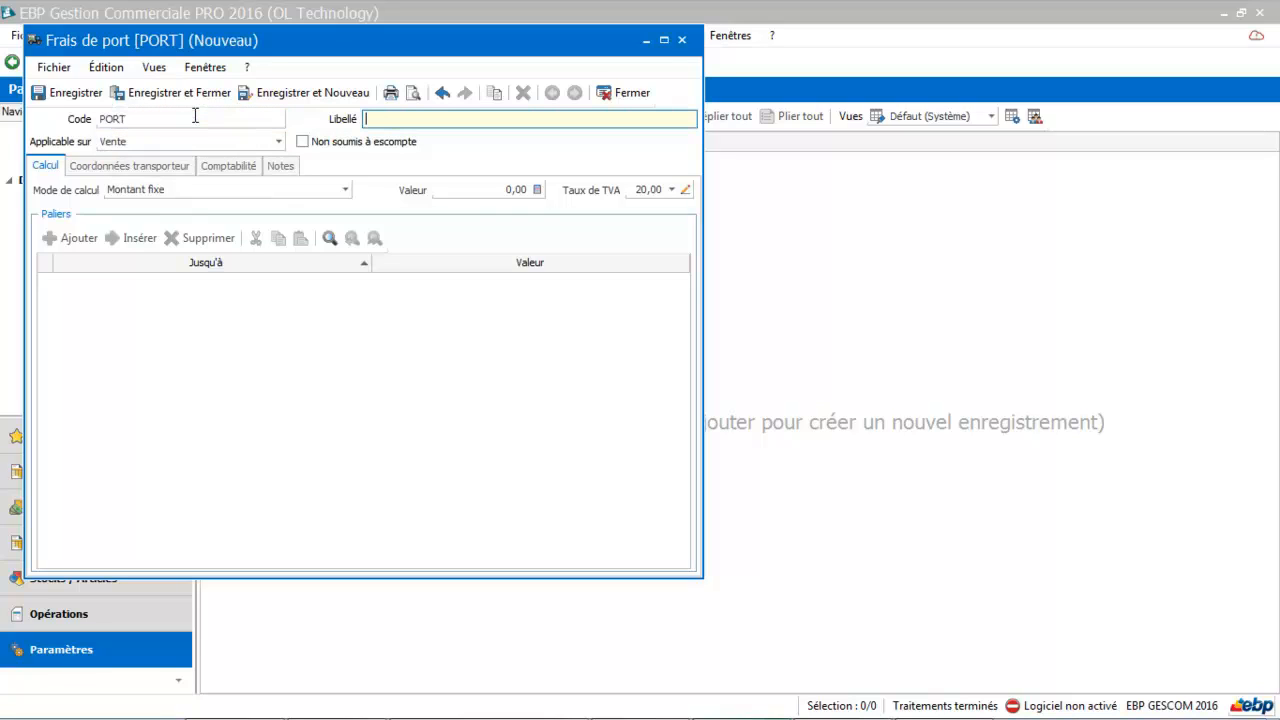
{"action": "type", "text": "Forfait"}
{"action": "key", "text": "Tab"}
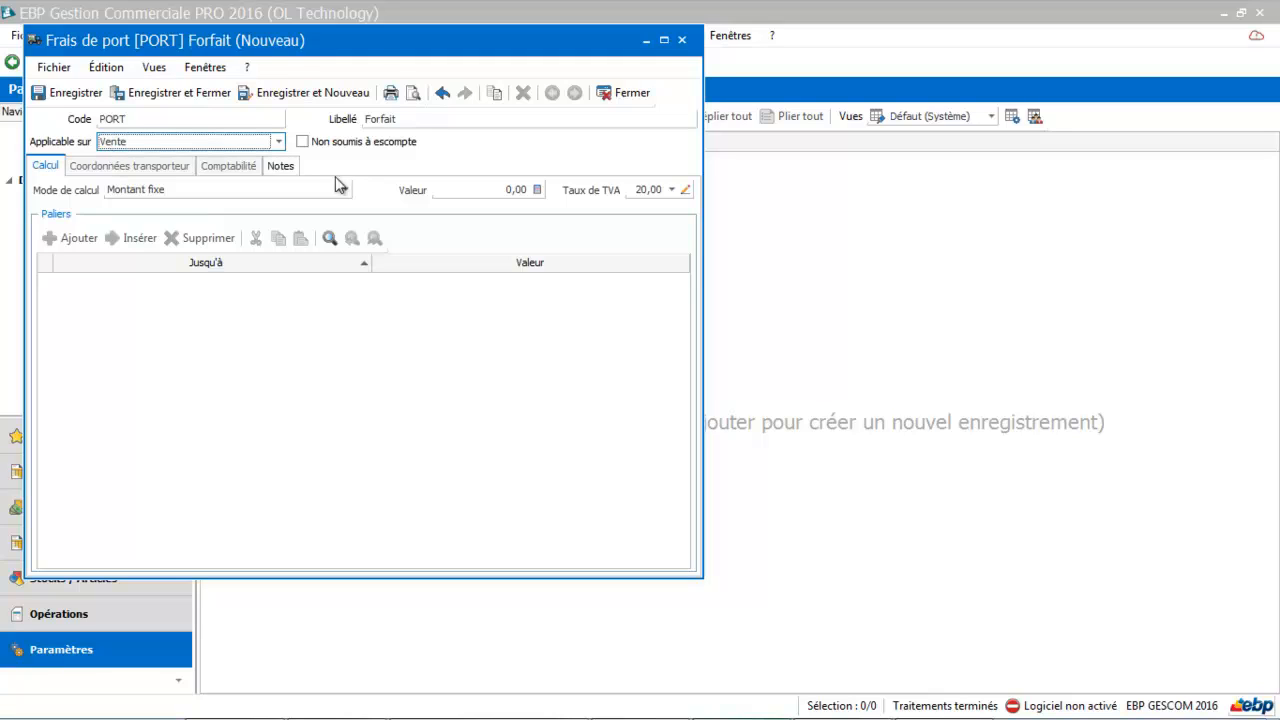
- Set the fixed amount of the PORT shipping charge to 8
{"action": "left_click", "coordinate": [484, 189]}
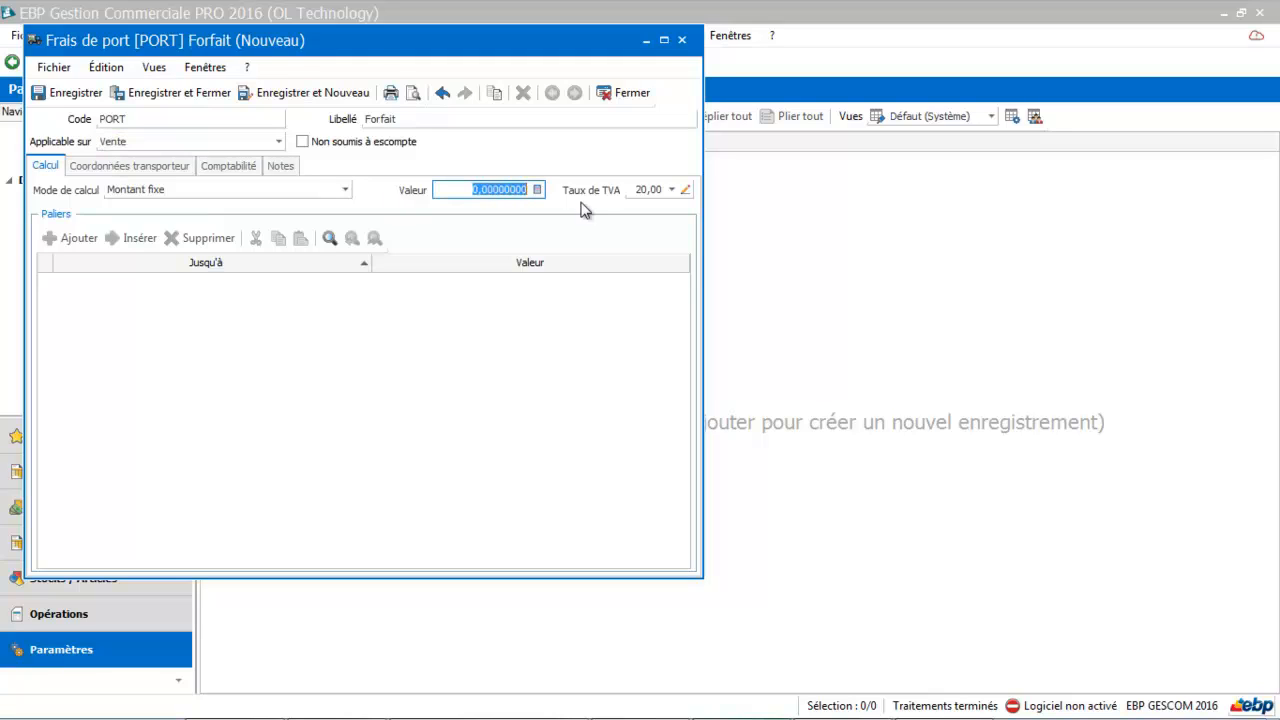
{"action": "left_click", "coordinate": [459, 189]}
{"action": "left_click_drag", "start_coordinate": [459, 189], "coordinate": [591, 201]}
{"action": "type", "text": "8"}
{"action": "key", "text": "Tab"}
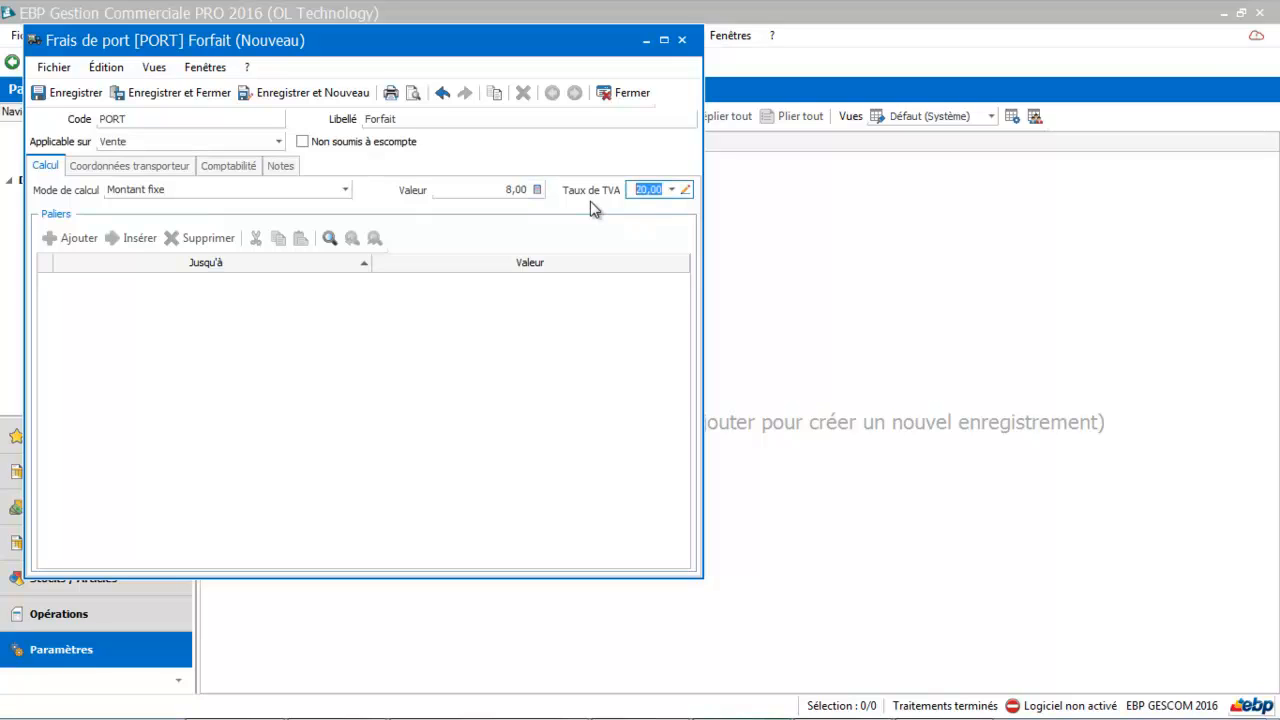
- Review the carrier details and the sales accounts for all VAT rates under Territorialité: France, and save and close the PORT record
{"action": "left_click", "coordinate": [128, 168]}
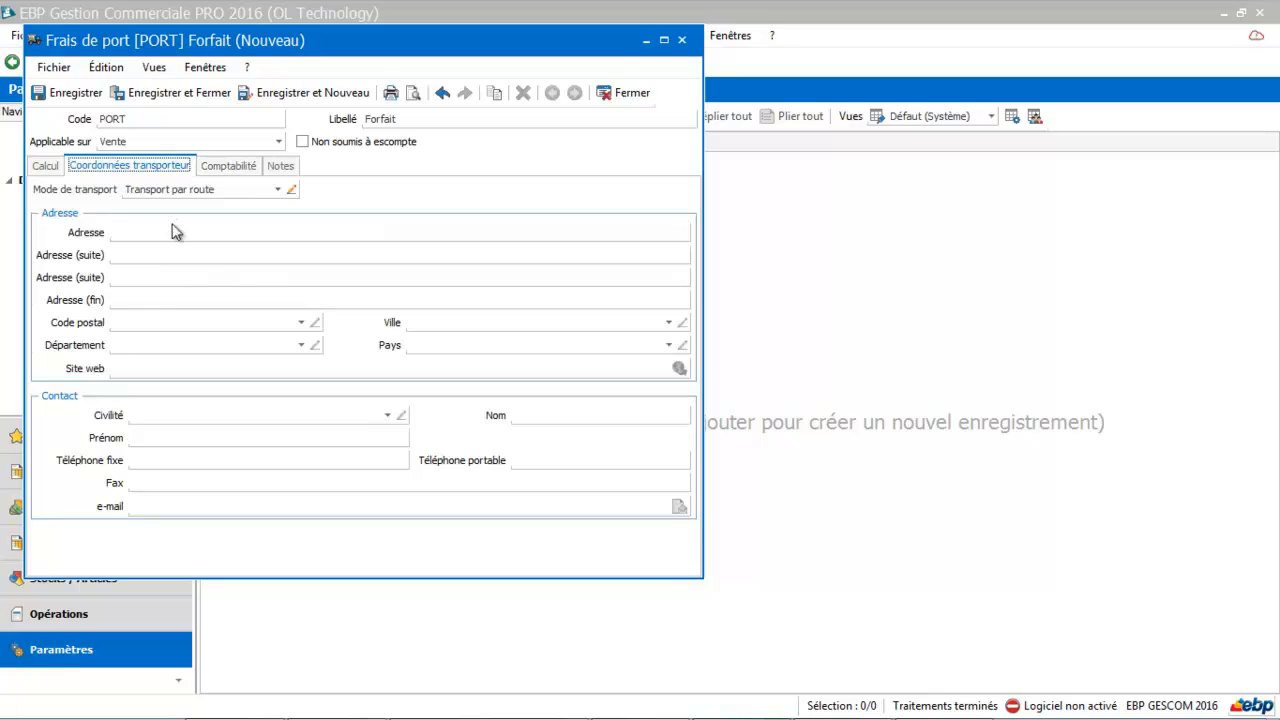
{"action": "left_click", "coordinate": [230, 167]}
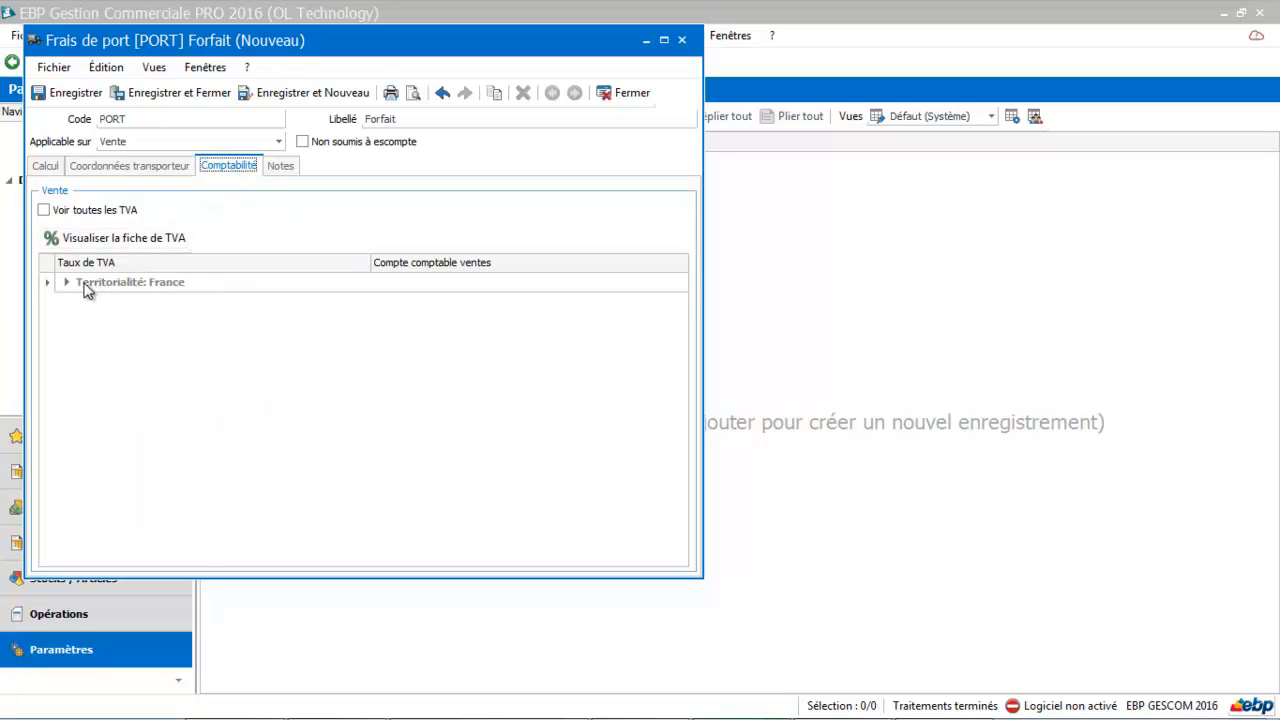
{"action": "left_click", "coordinate": [44, 211]}
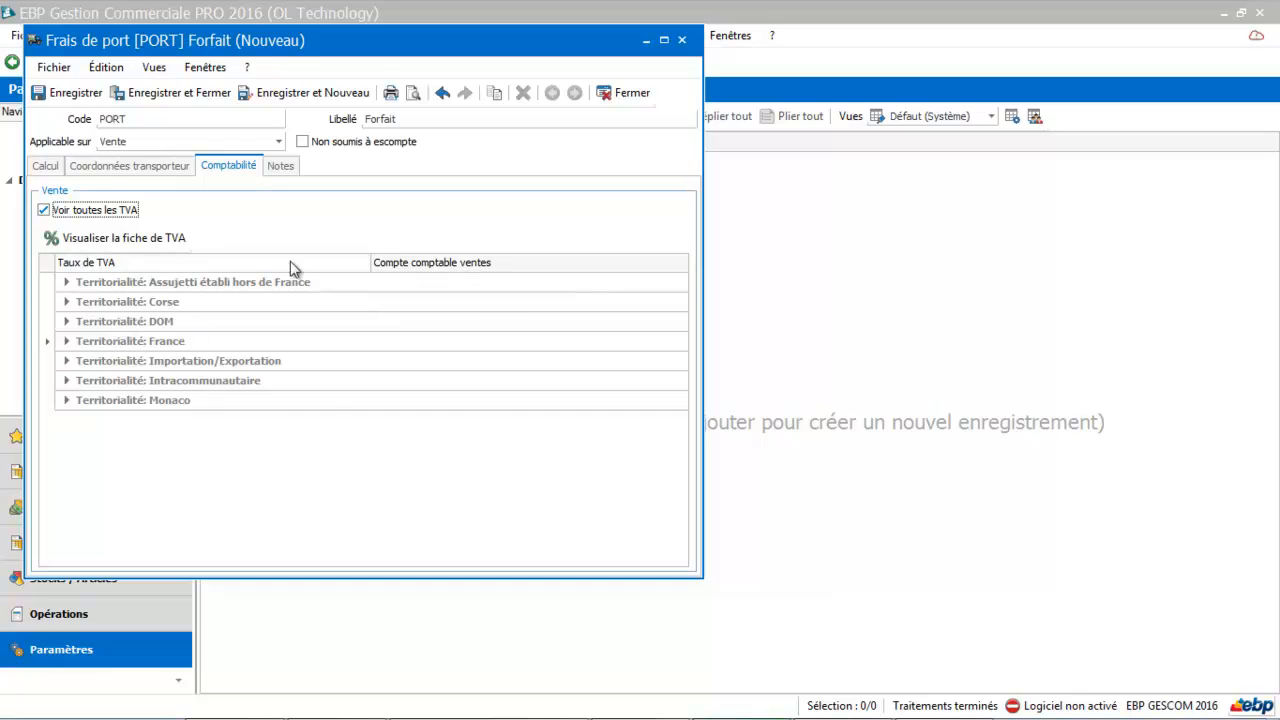
{"action": "left_click", "coordinate": [65, 341]}
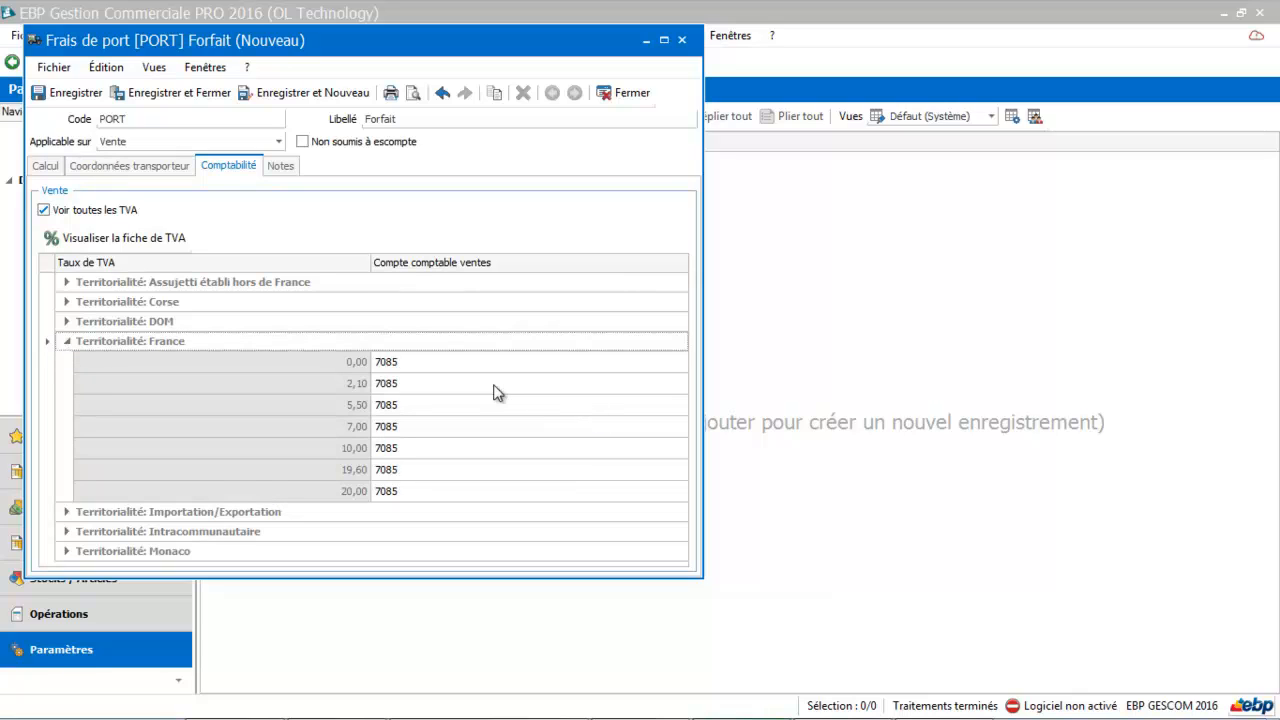
{"action": "left_click", "coordinate": [420, 500]}
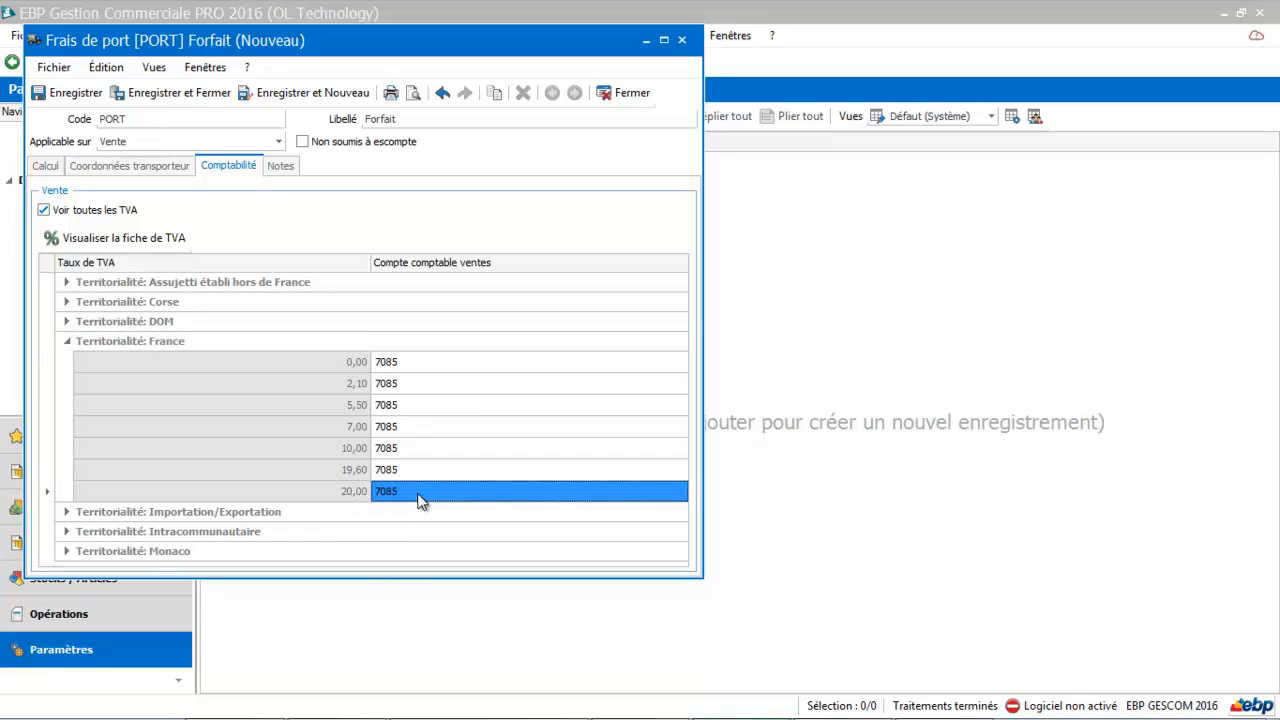
{"action": "left_click", "coordinate": [420, 498]}
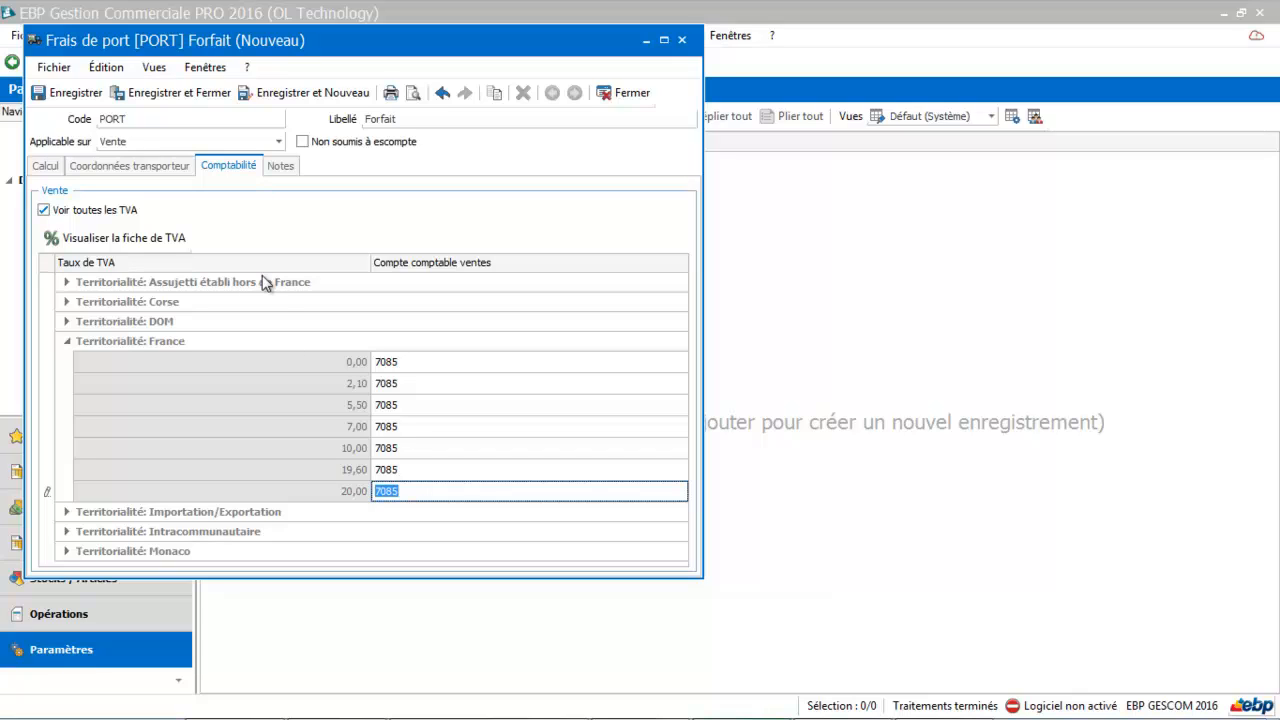
{"action": "left_click", "coordinate": [210, 96]}
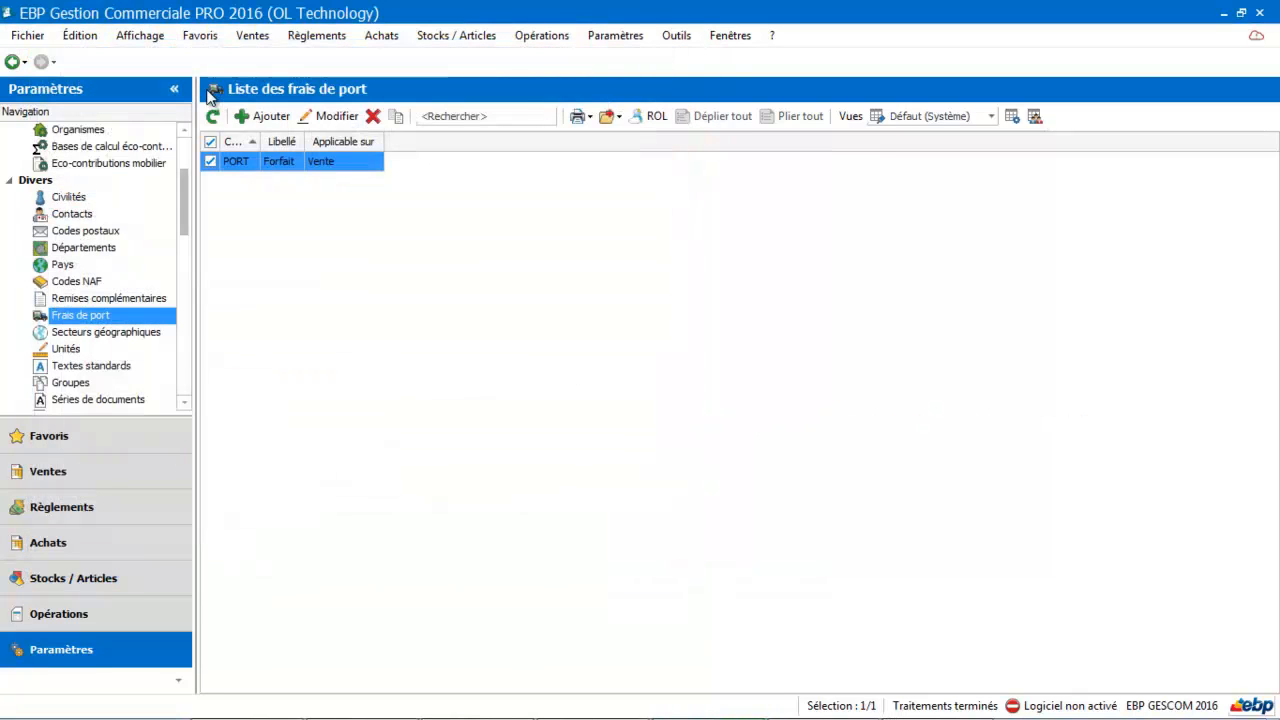
- Create another shipping charge with the code PORTPALI and the label port palier
{"action": "left_click", "coordinate": [270, 117]}
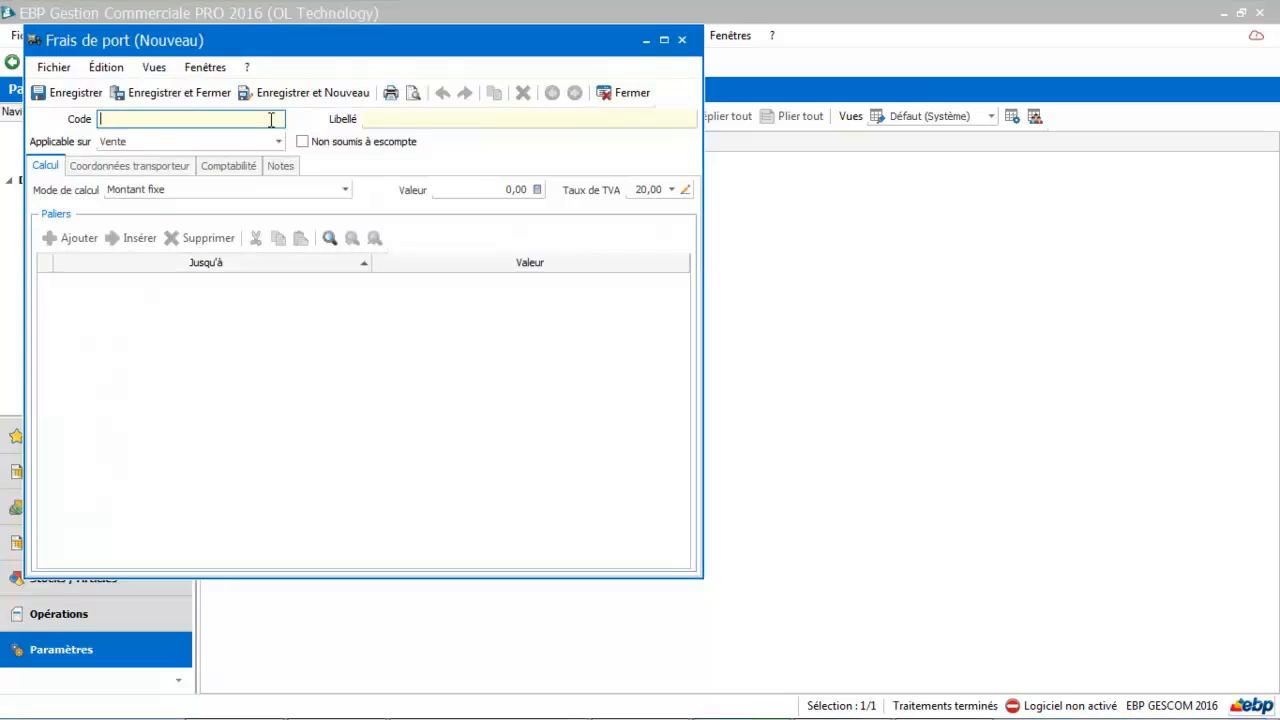
{"action": "left_click", "coordinate": [236, 191]}
{"action": "type", "text": "PORTPALO"}
{"action": "key", "text": "BackSpace"}
{"action": "type", "text": "I"}
{"action": "left_click", "coordinate": [391, 118]}
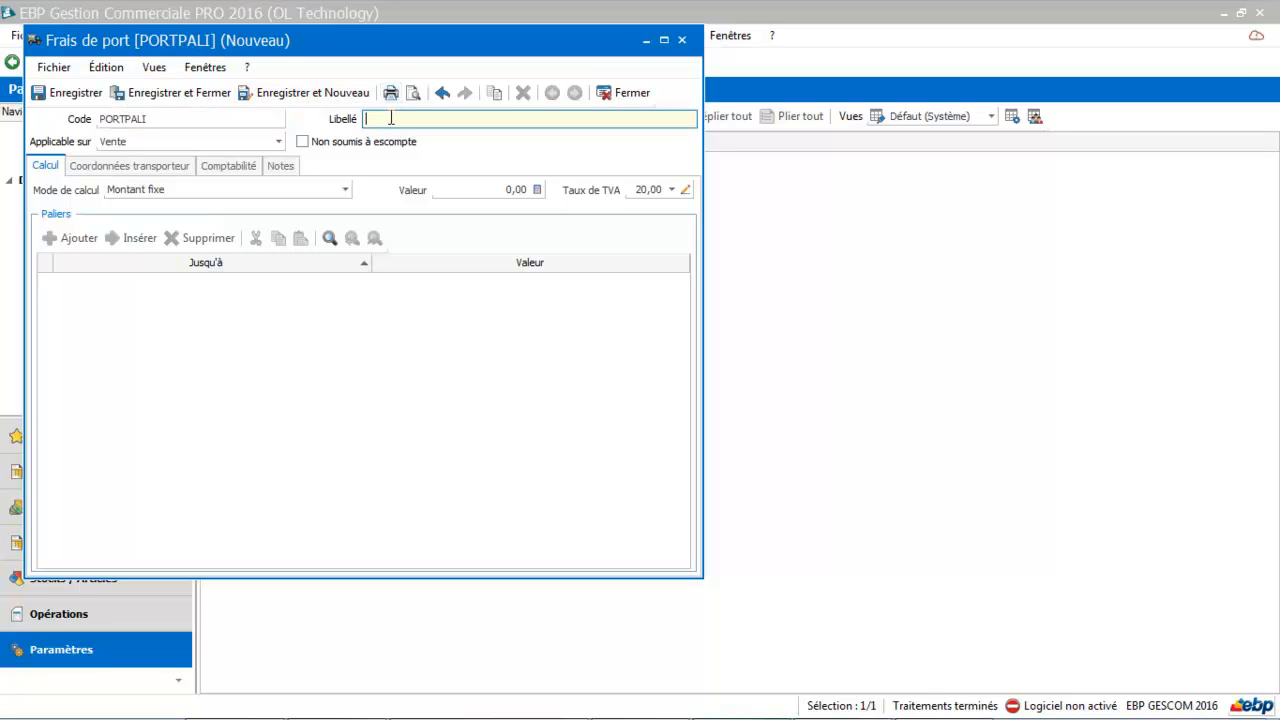
{"action": "type", "text": "port palier"}
- Set the calculation mode to Palier sur Montant HT facturé and add a tier up to 100 with the value 8
{"action": "left_click", "coordinate": [222, 192]}
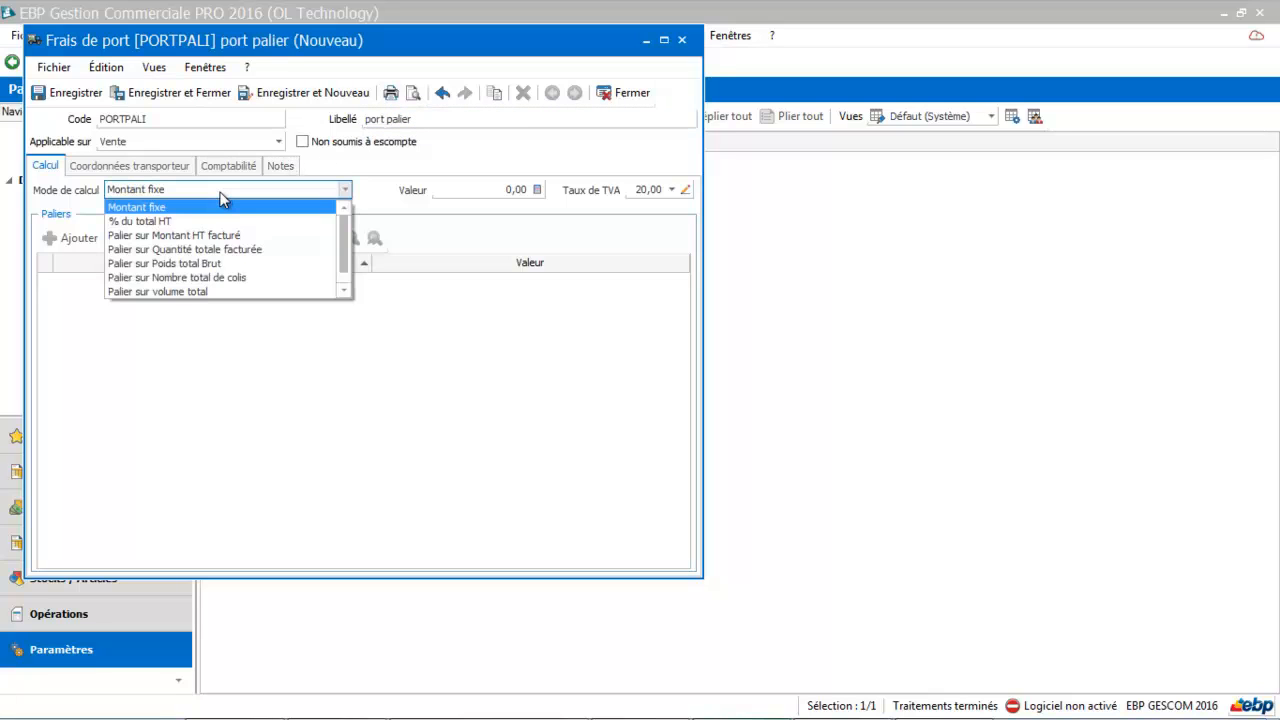
{"action": "left_click", "coordinate": [191, 239]}
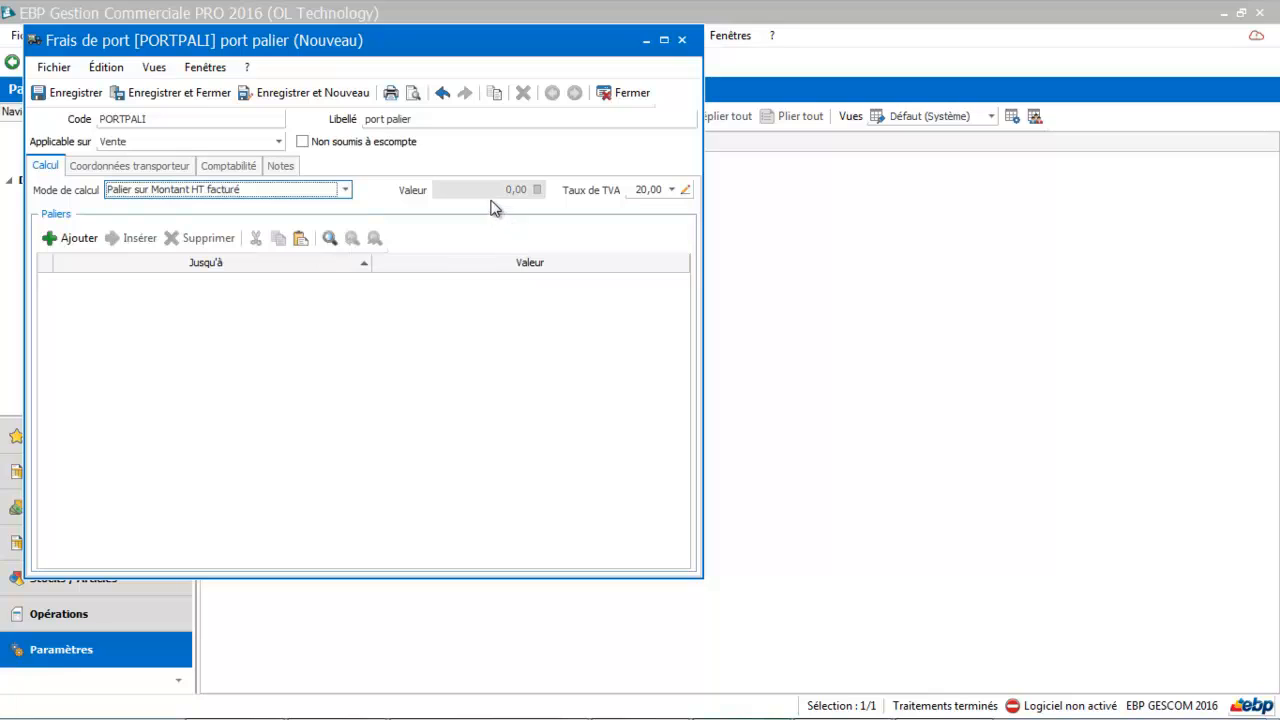
{"action": "left_click", "coordinate": [77, 239]}
{"action": "left_click", "coordinate": [252, 285]}
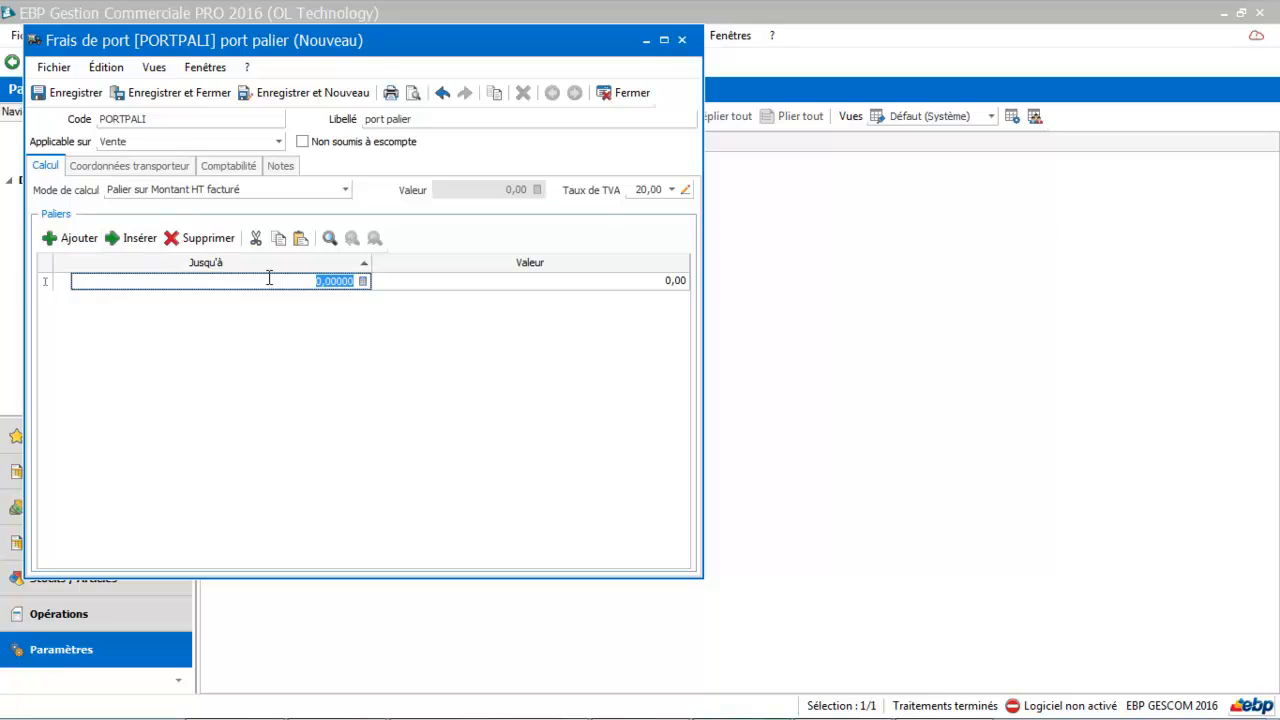
{"action": "type", "text": "100"}
{"action": "key", "text": "Tab"}
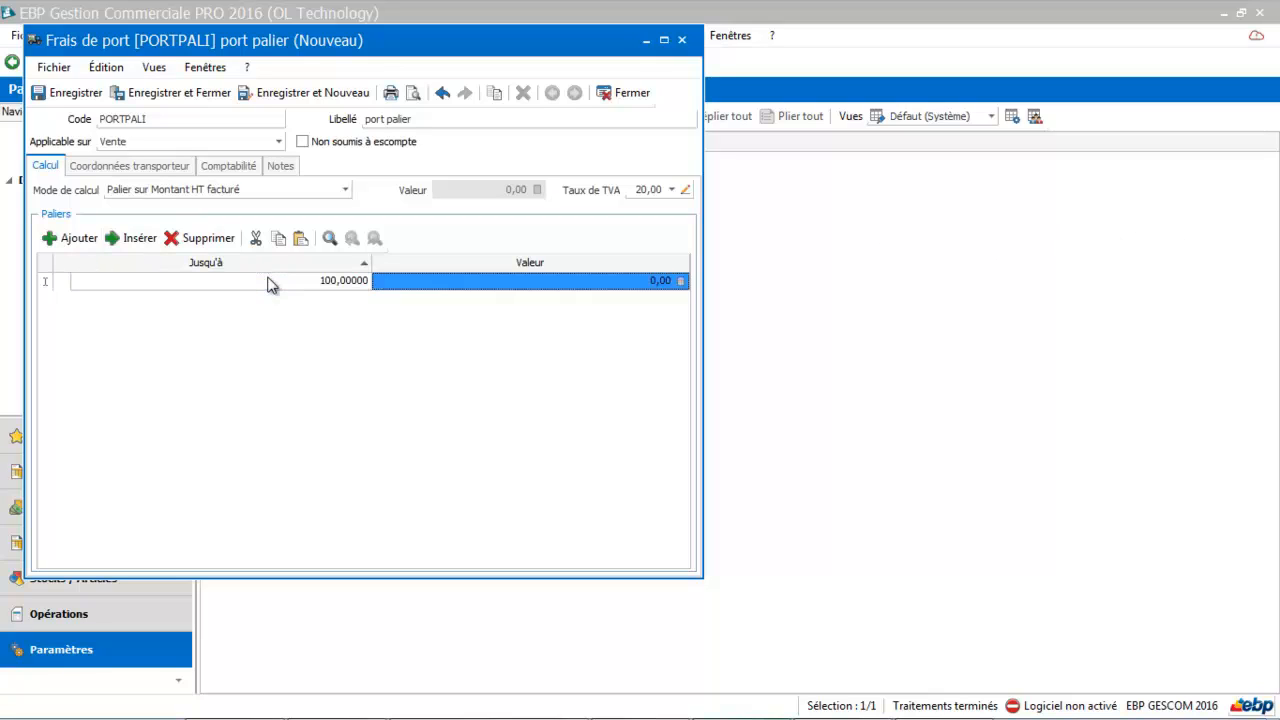
{"action": "left_click", "coordinate": [586, 289]}
{"action": "double_click", "coordinate": [585, 282]}
{"action": "type", "text": "8"}
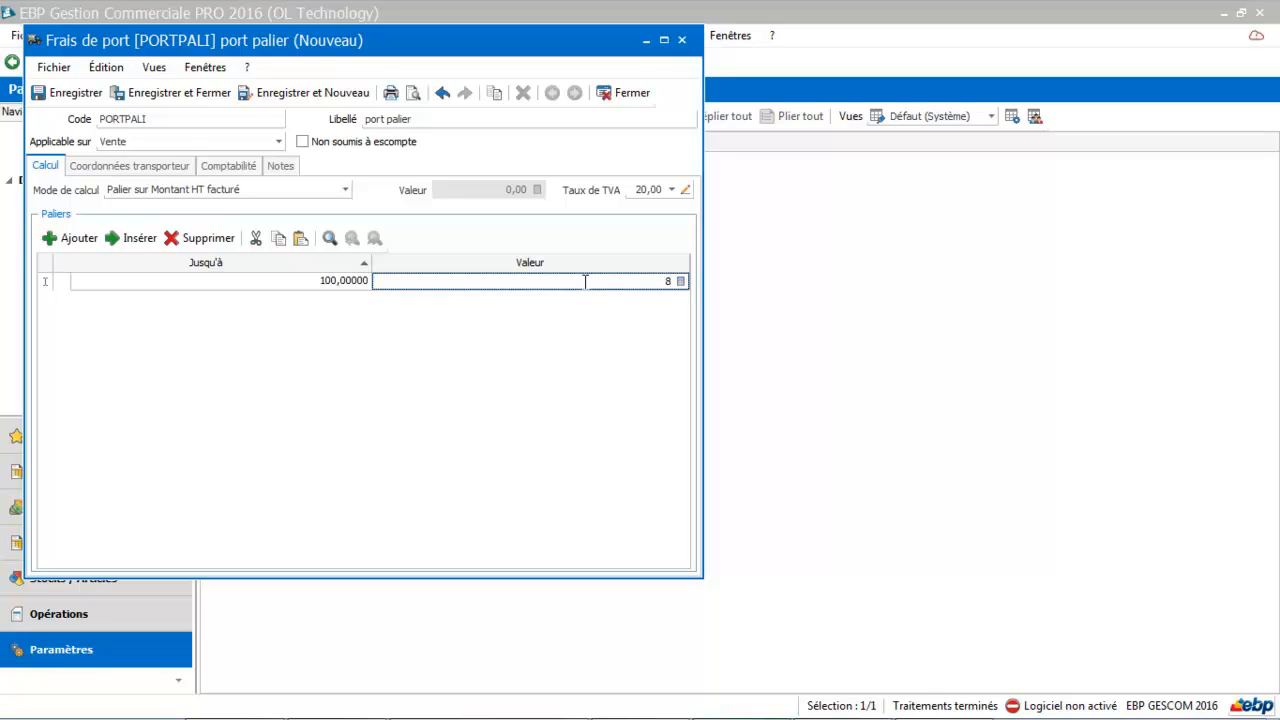
{"action": "key", "text": "Return"}
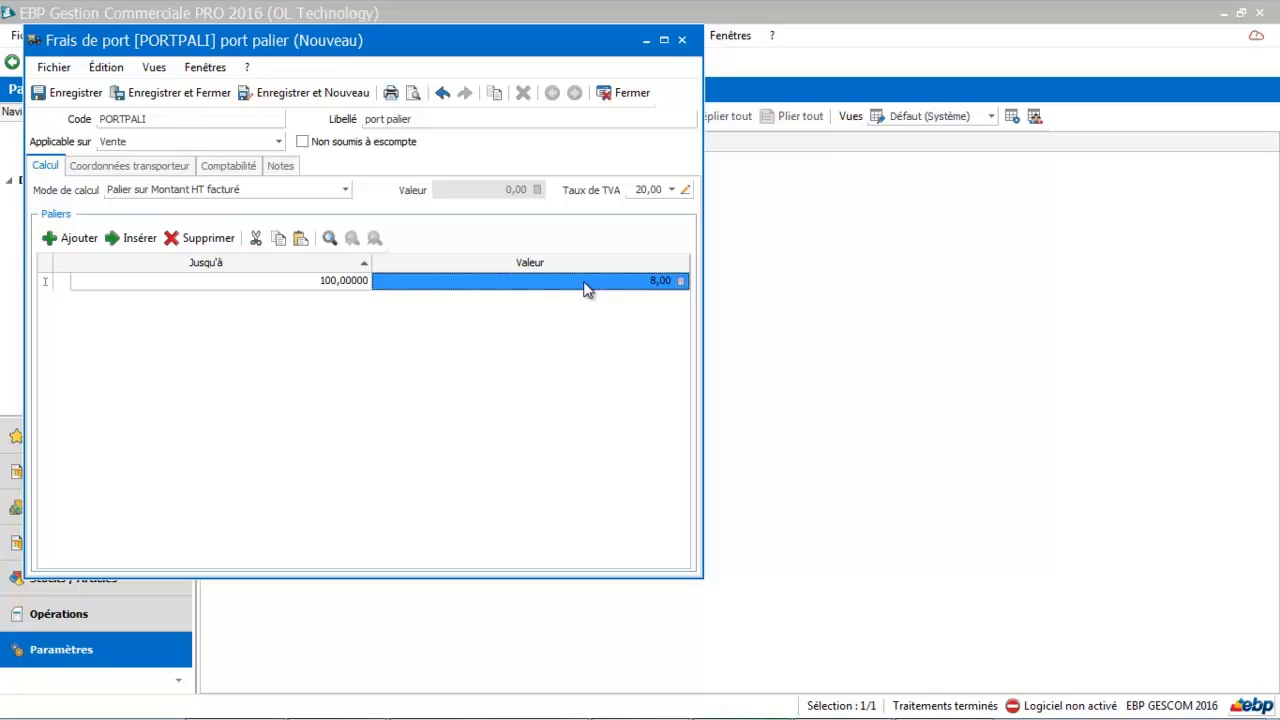
- Add a tier for amounts above 100 with the value 0,00, and save and close the PORTPALI record
{"action": "left_click", "coordinate": [75, 239]}
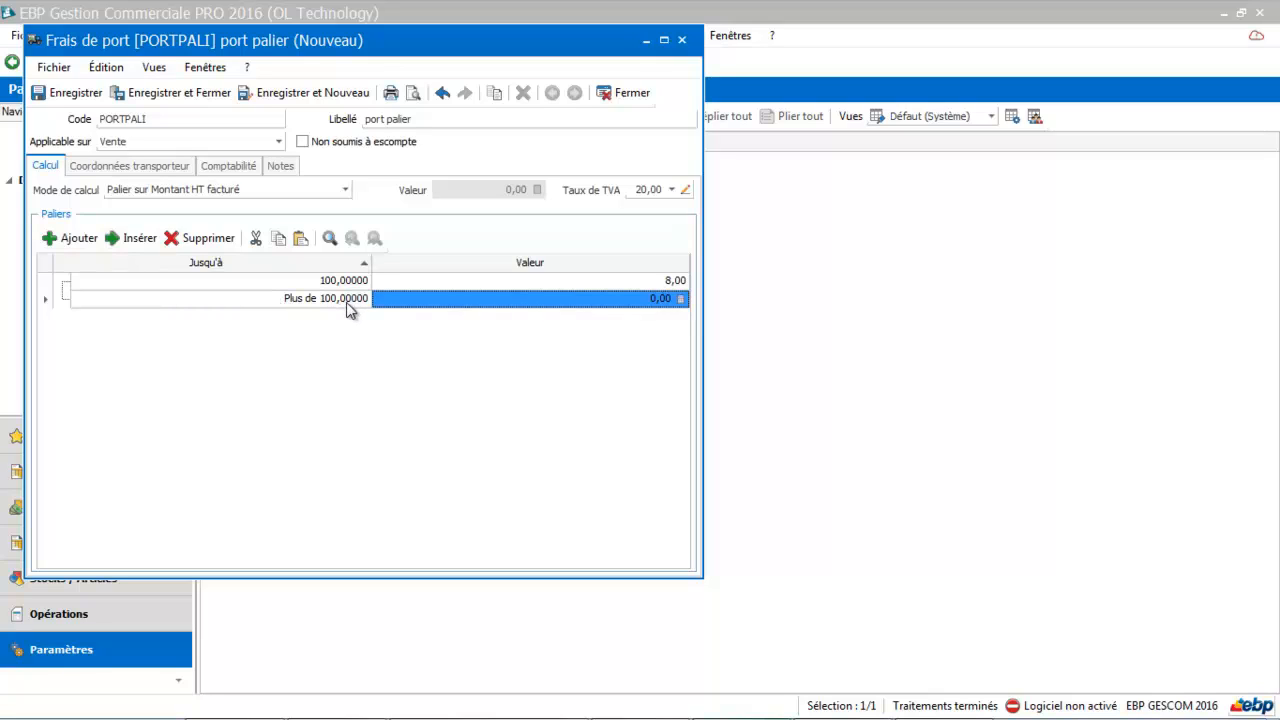
{"action": "left_click", "coordinate": [572, 297]}
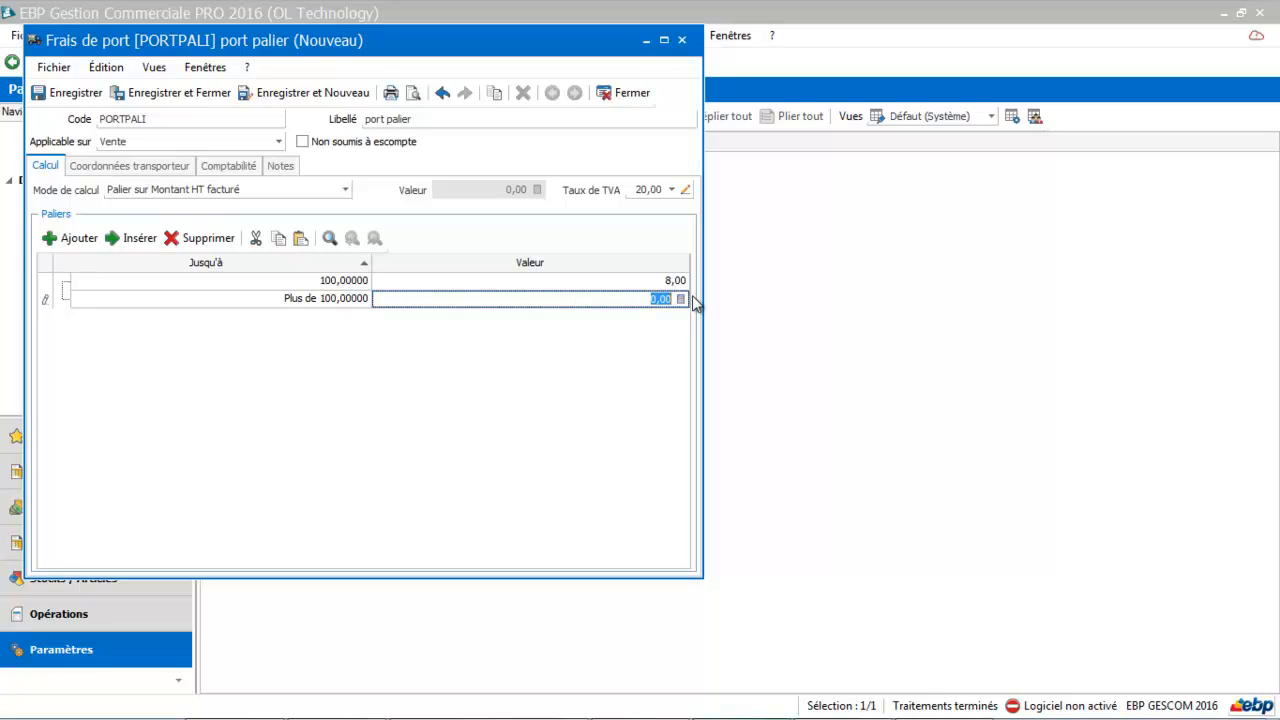
{"action": "left_click", "coordinate": [643, 323]}
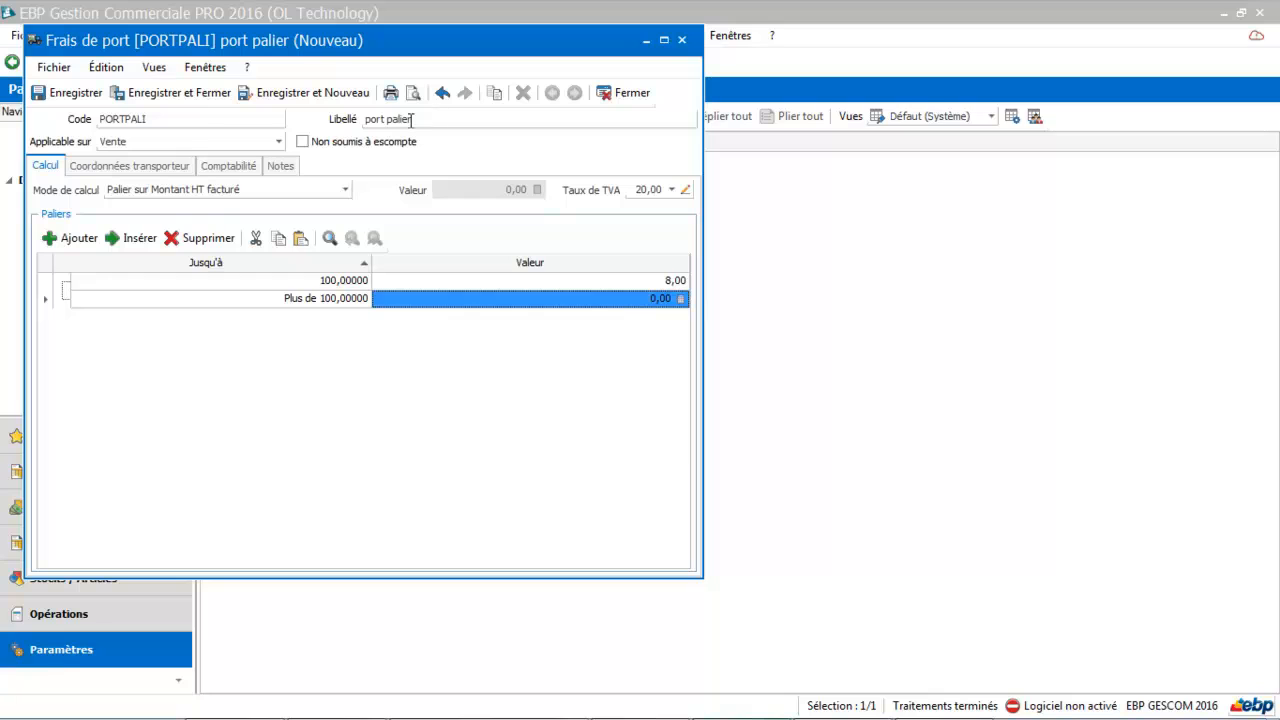
{"action": "left_click", "coordinate": [177, 93]}
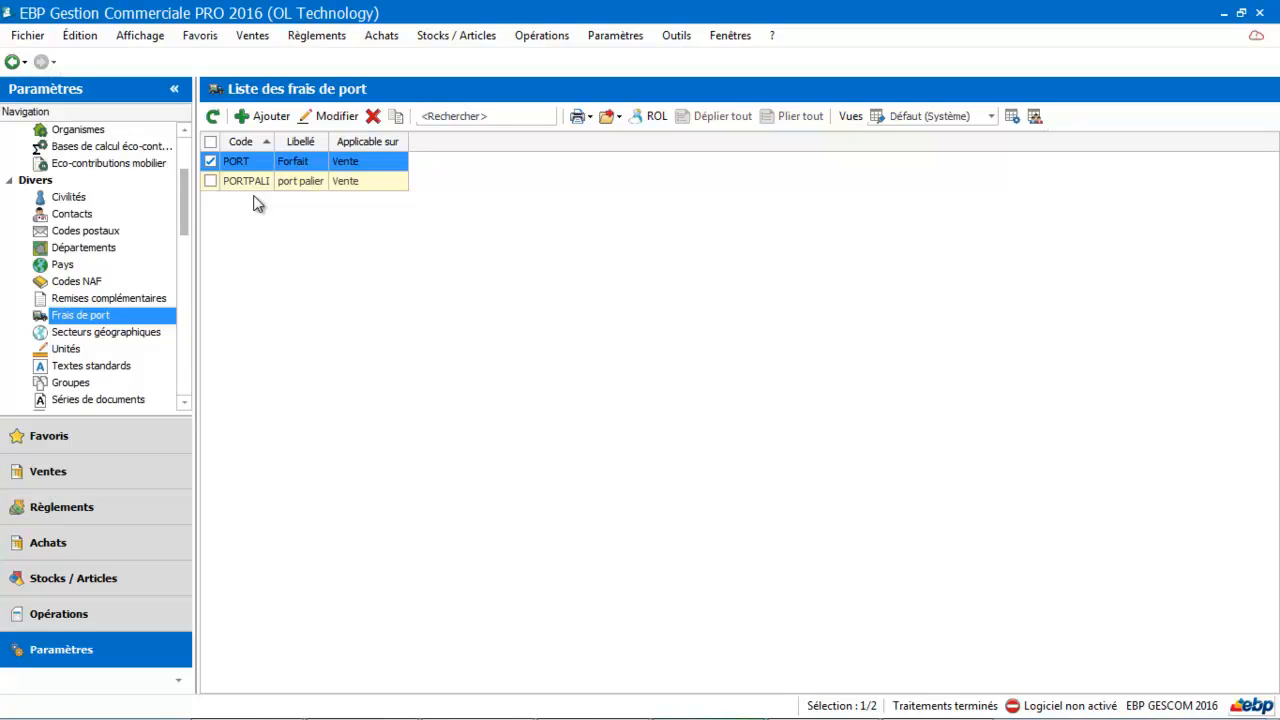
- Start a new shipping charge record and make it applicable to Achat
{"action": "left_click", "coordinate": [271, 116]}
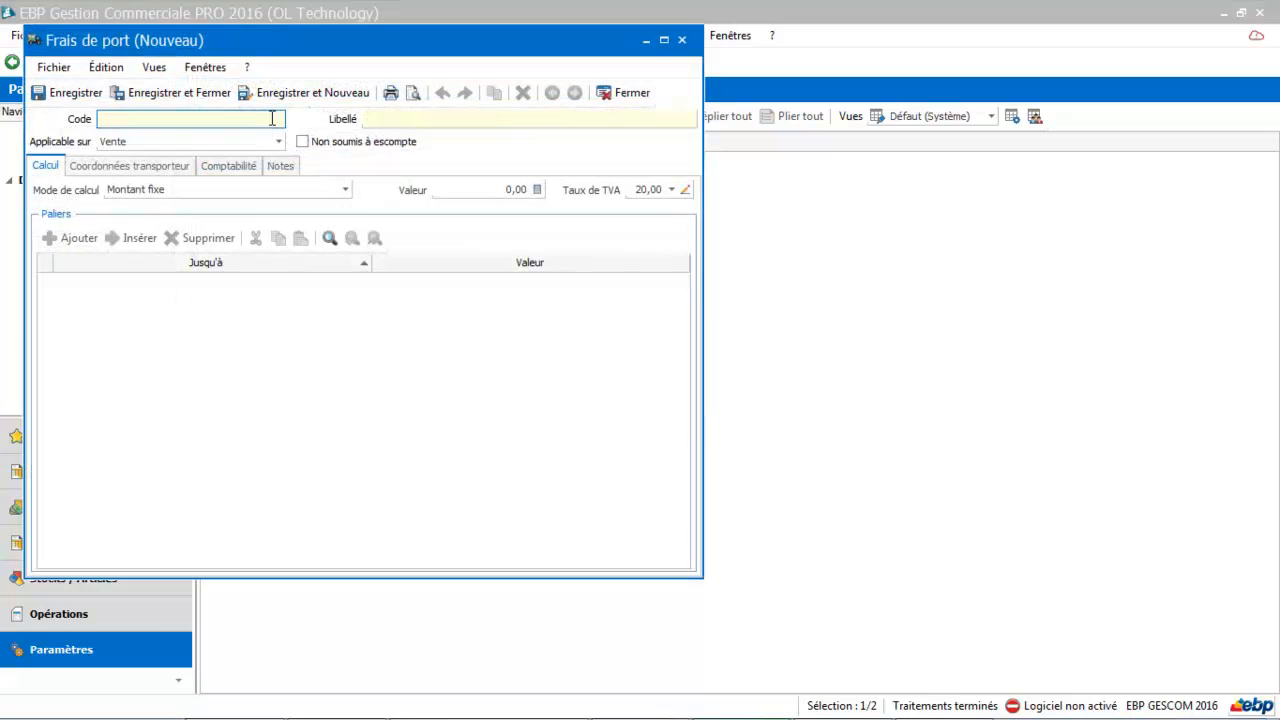
{"action": "left_click", "coordinate": [238, 146]}
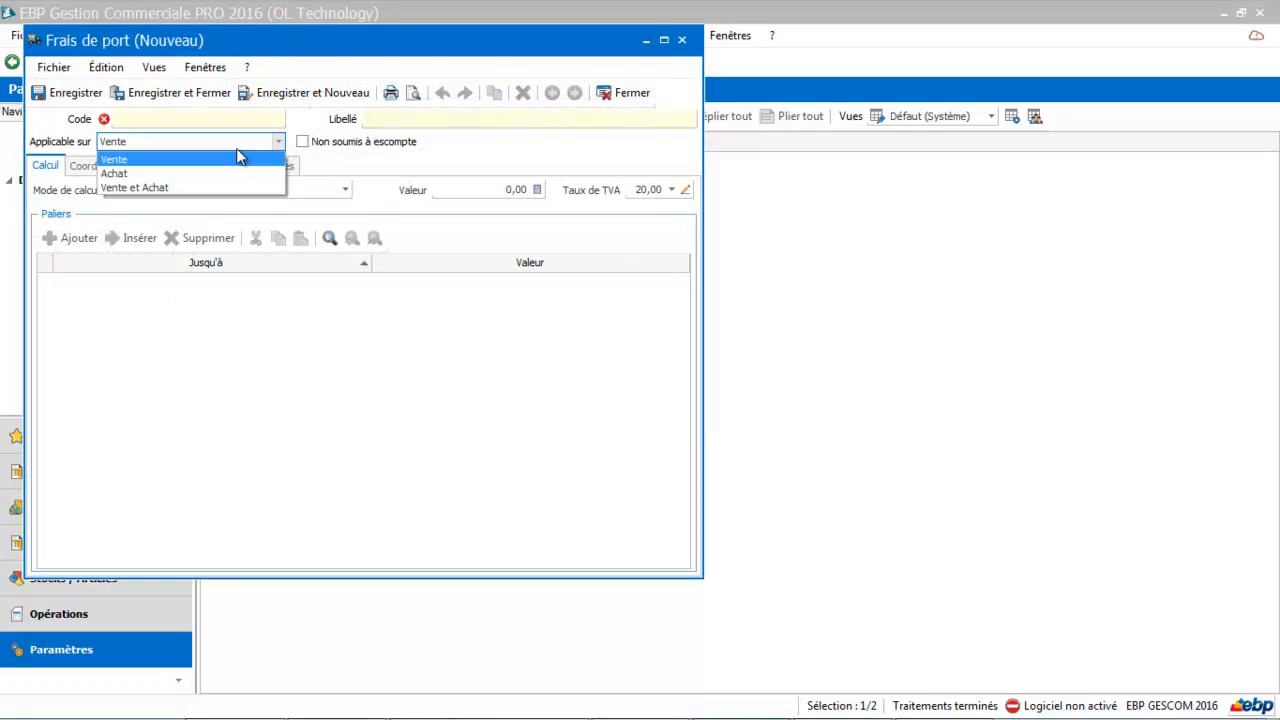
{"action": "left_click", "coordinate": [219, 174]}
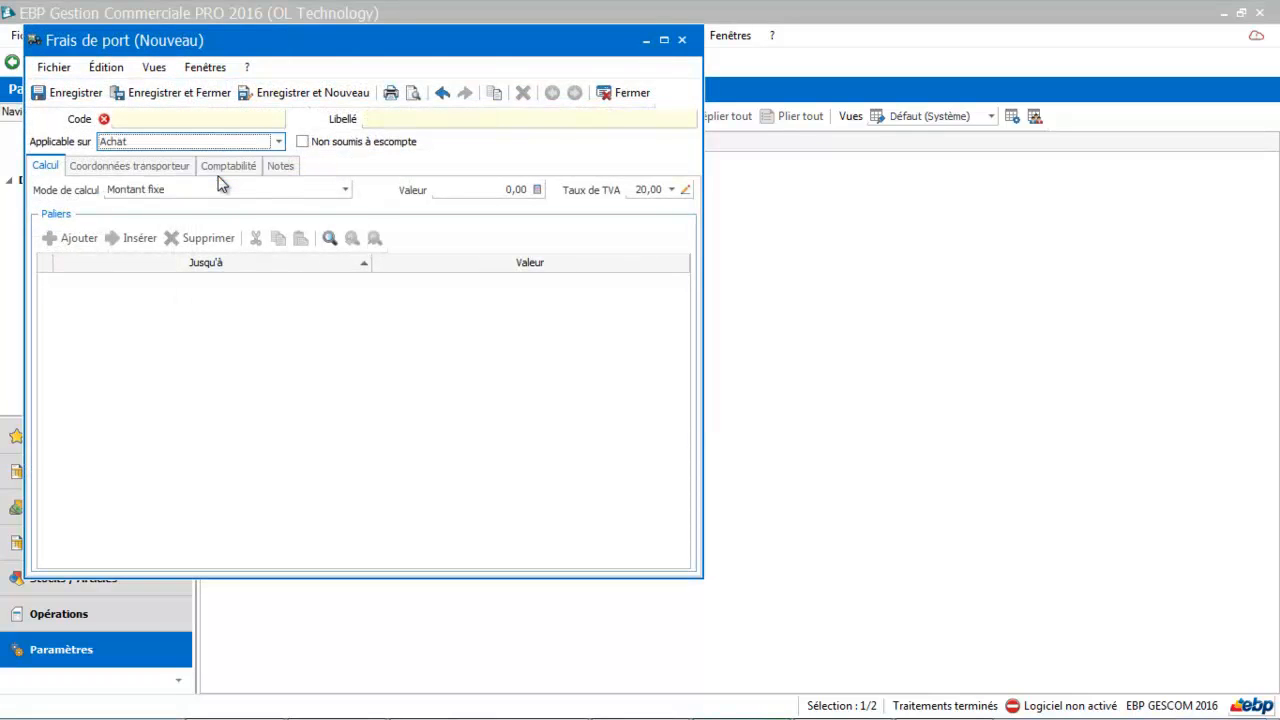
- Give the purchase shipping charge the code PORTACHA and the label Frais de port achat
{"action": "left_click", "coordinate": [215, 115]}
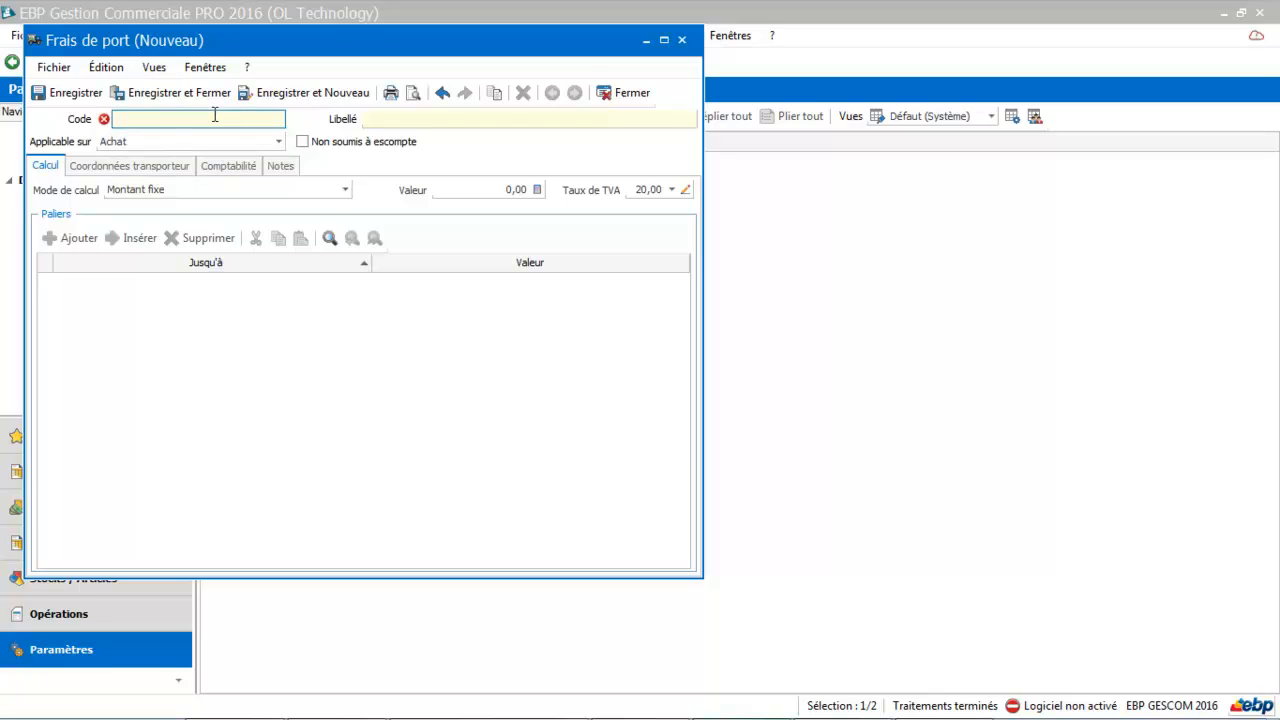
{"action": "type", "text": "PORTACHA"}
{"action": "key", "text": "Tab"}
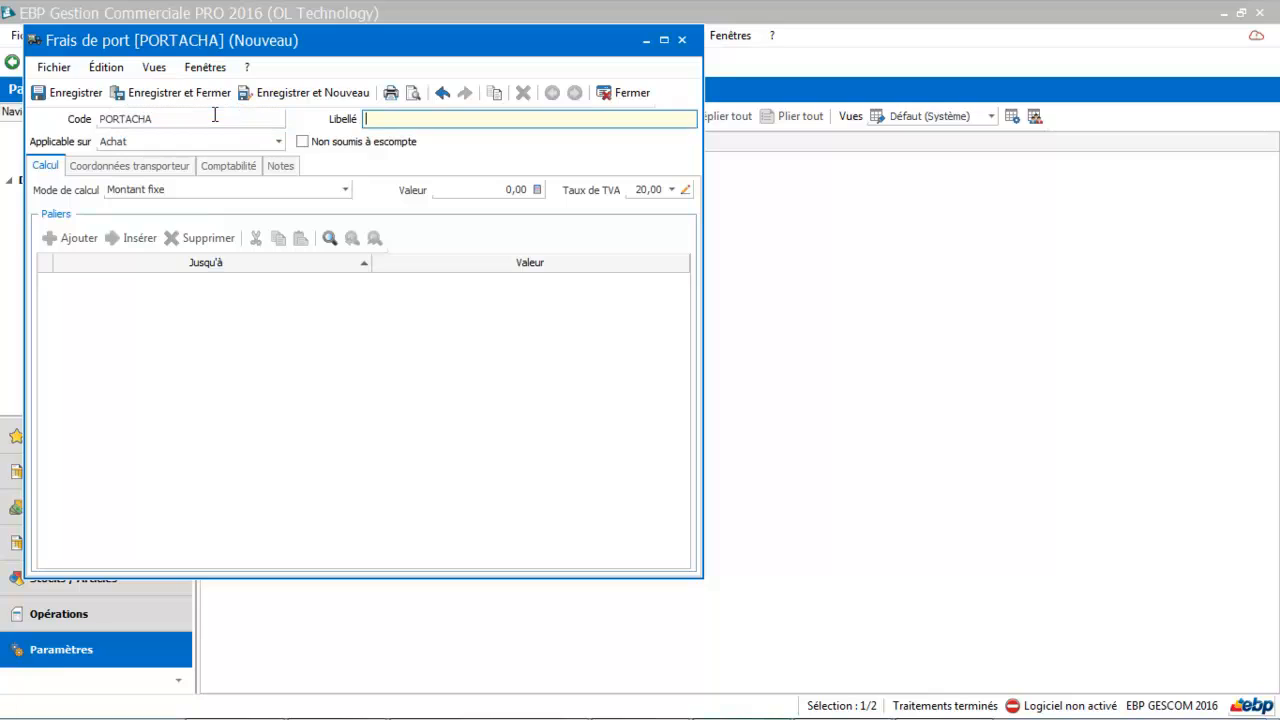
{"action": "type", "text": "Frais de"}
{"action": "type", "text": "port achat"}
- Set the calculation mode to Palier sur Quantité totale facturée and add a tier up to 10 with the value 10
{"action": "left_click", "coordinate": [208, 193]}
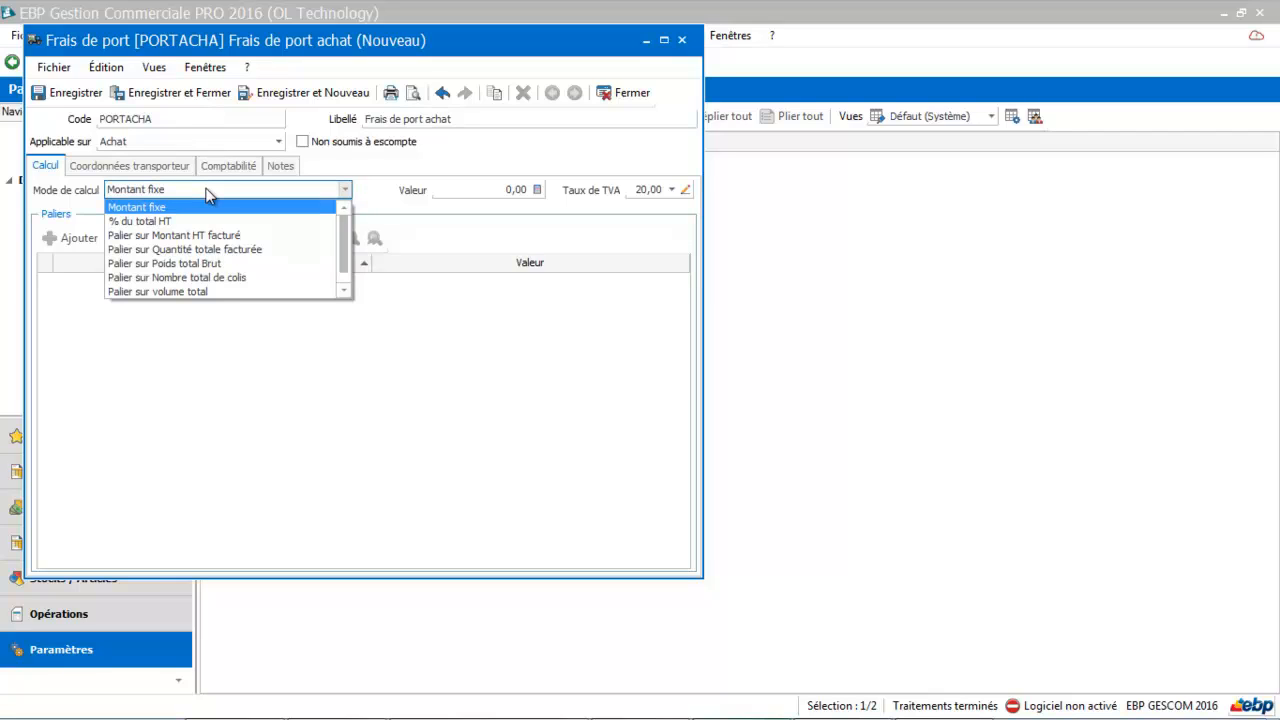
{"action": "left_click", "coordinate": [155, 249]}
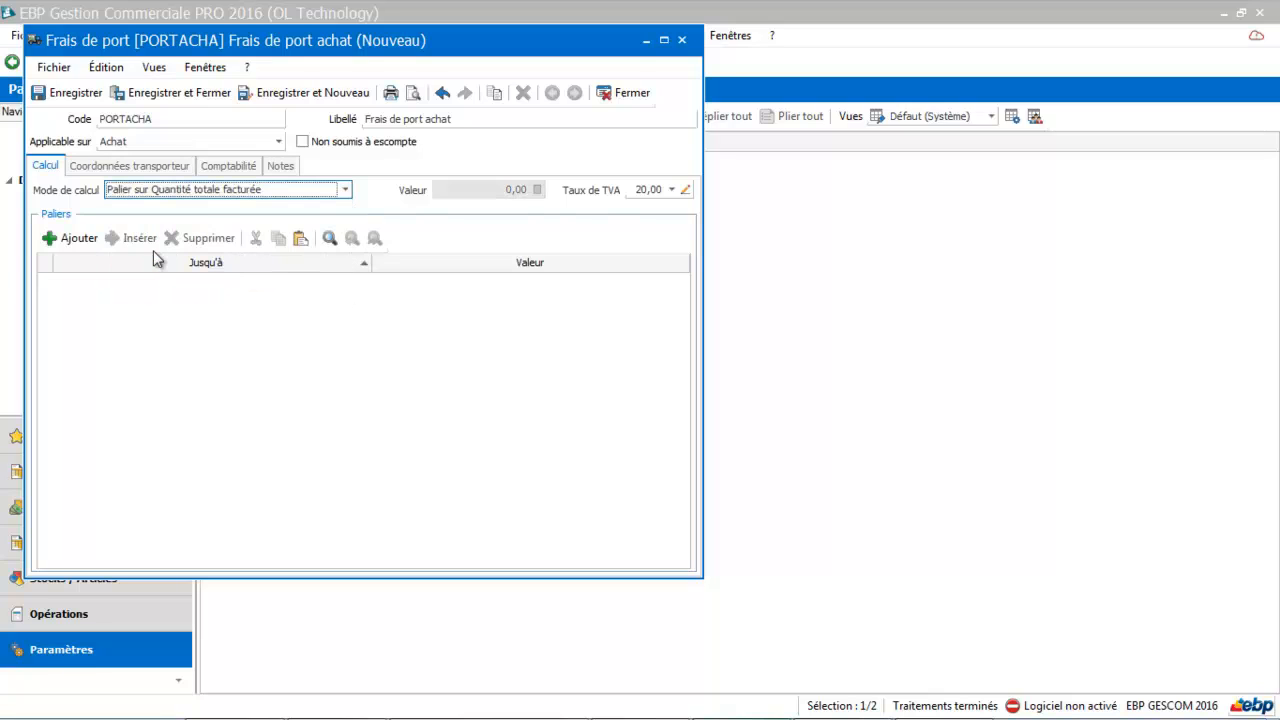
{"action": "left_click", "coordinate": [60, 240]}
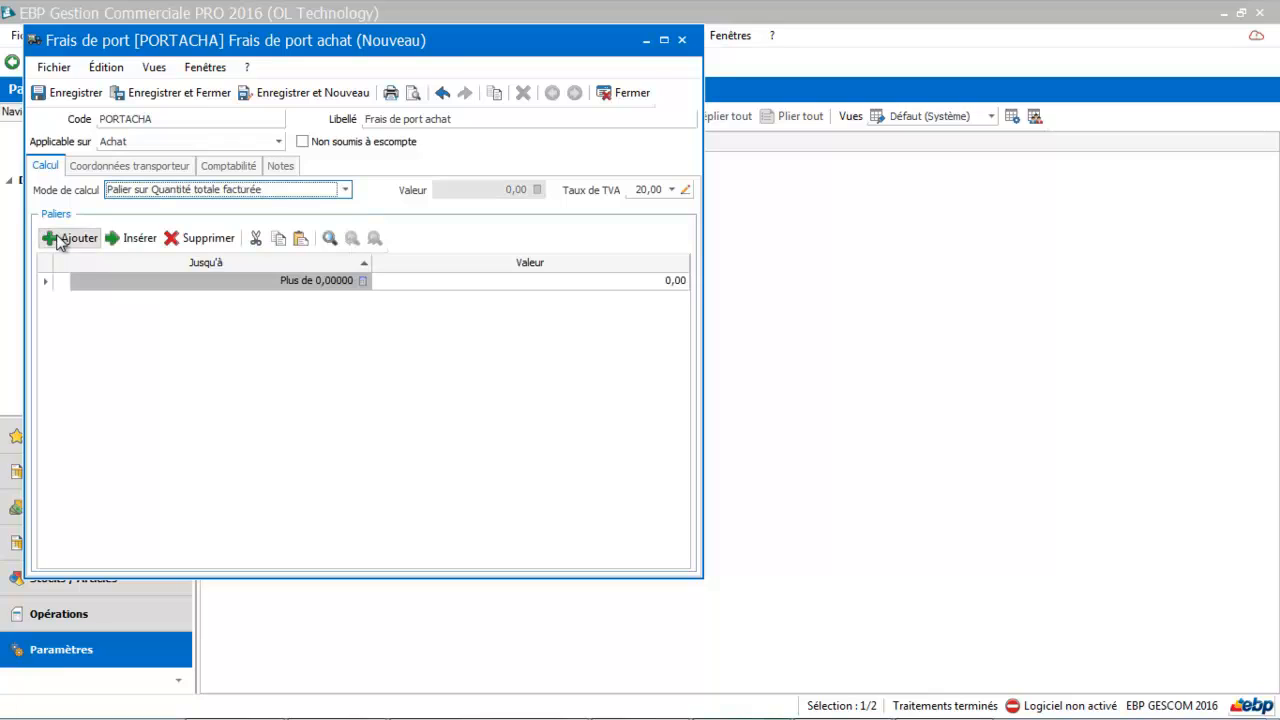
{"action": "left_click", "coordinate": [296, 281]}
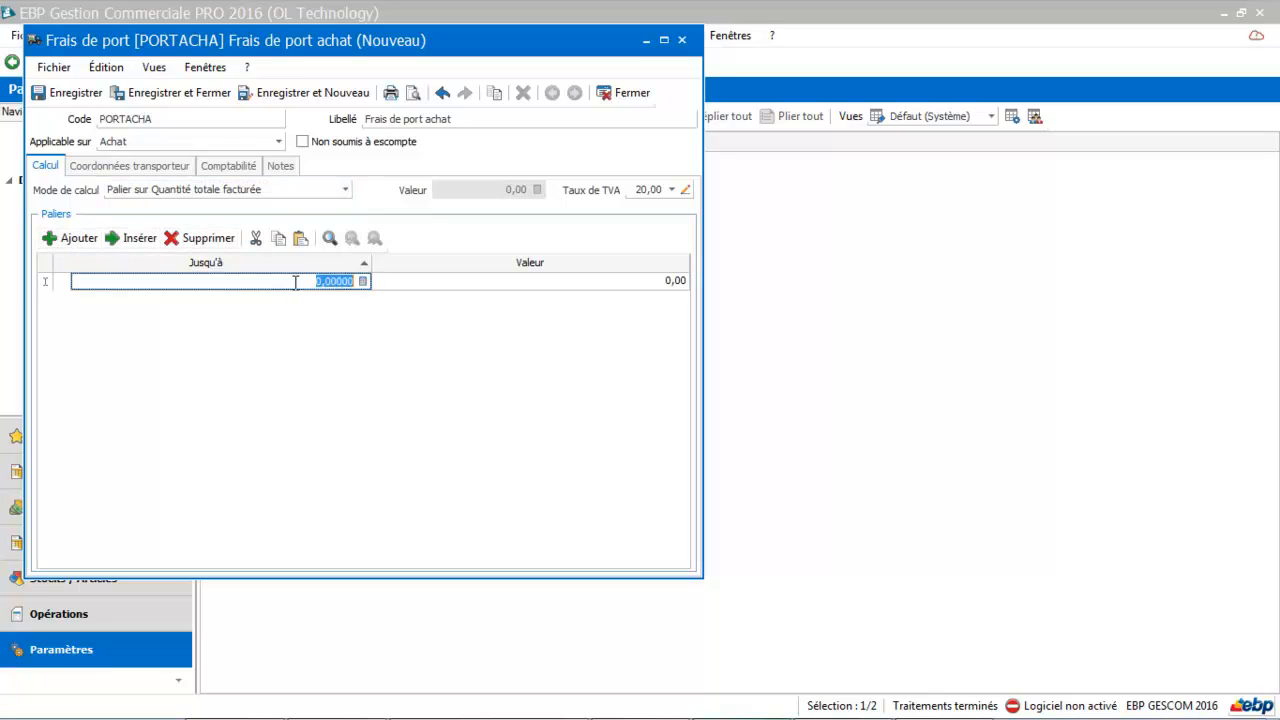
{"action": "type", "text": "10"}
{"action": "key", "text": "Tab"}
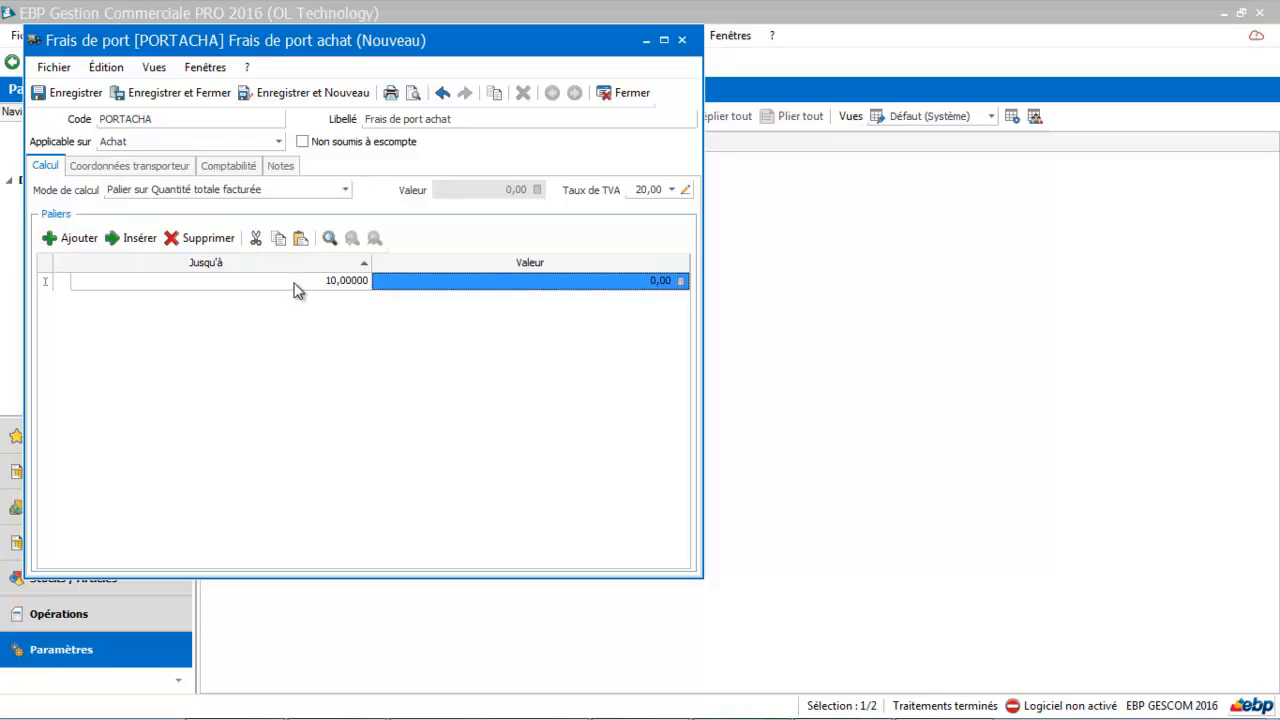
{"action": "left_click", "coordinate": [571, 281]}
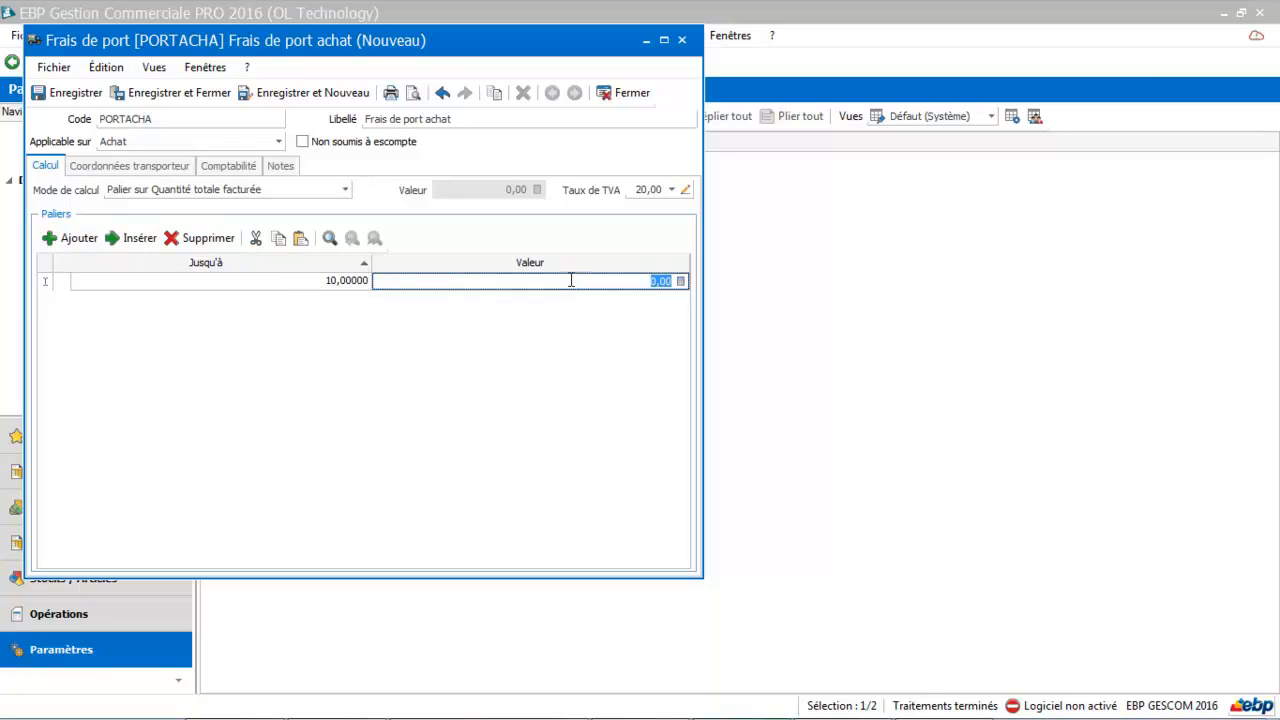
{"action": "type", "text": "10"}
{"action": "key", "text": "Return"}
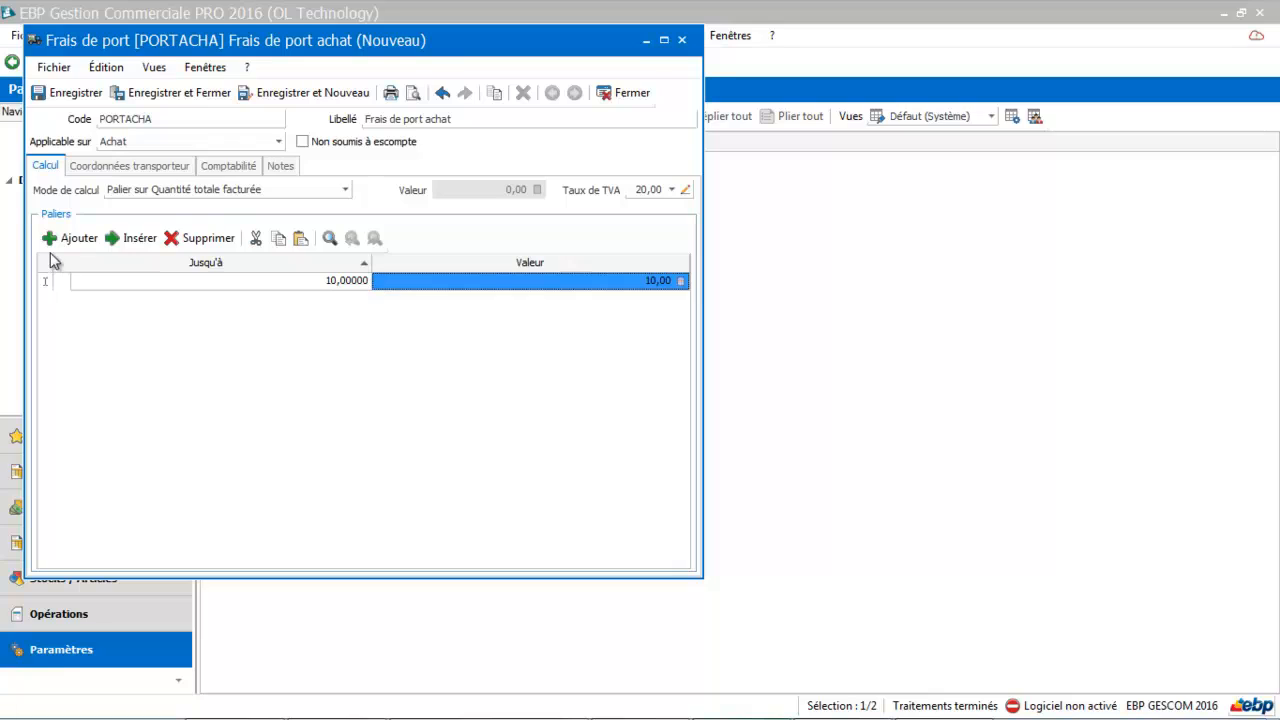
- Add a second tier up to a quantity of 20 with the value 8
{"action": "left_click", "coordinate": [76, 239]}
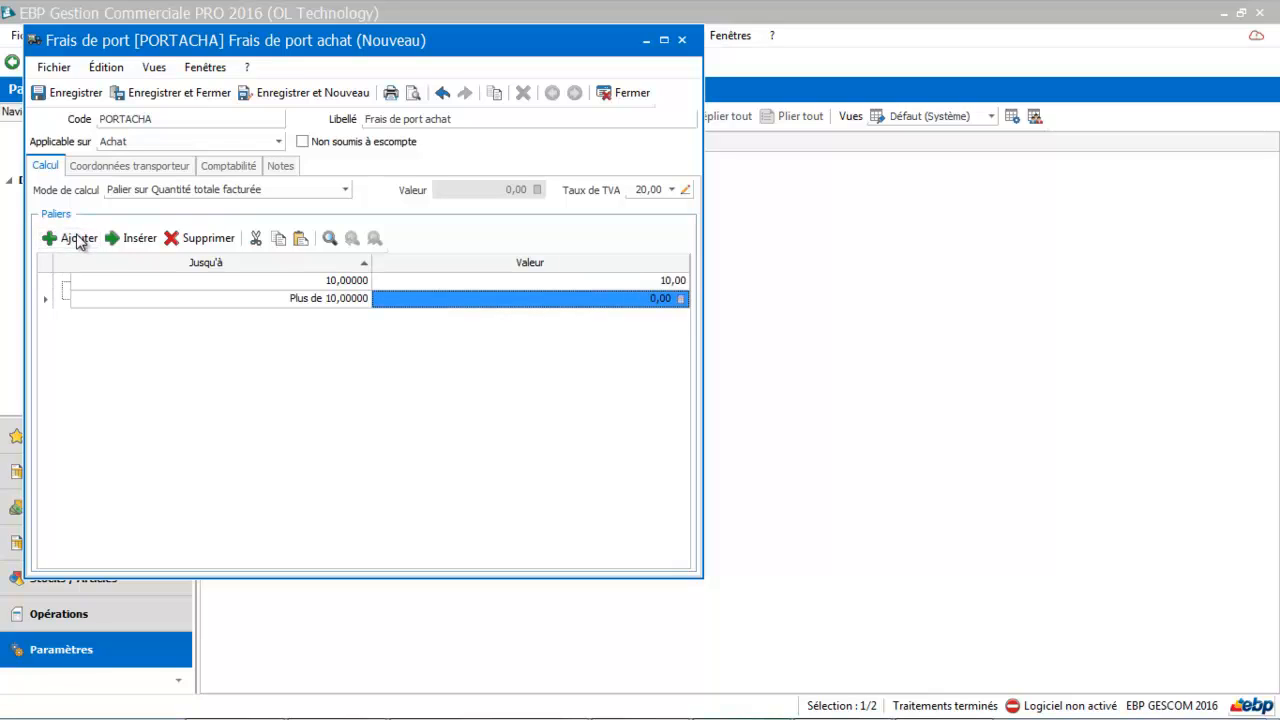
{"action": "left_click", "coordinate": [241, 297]}
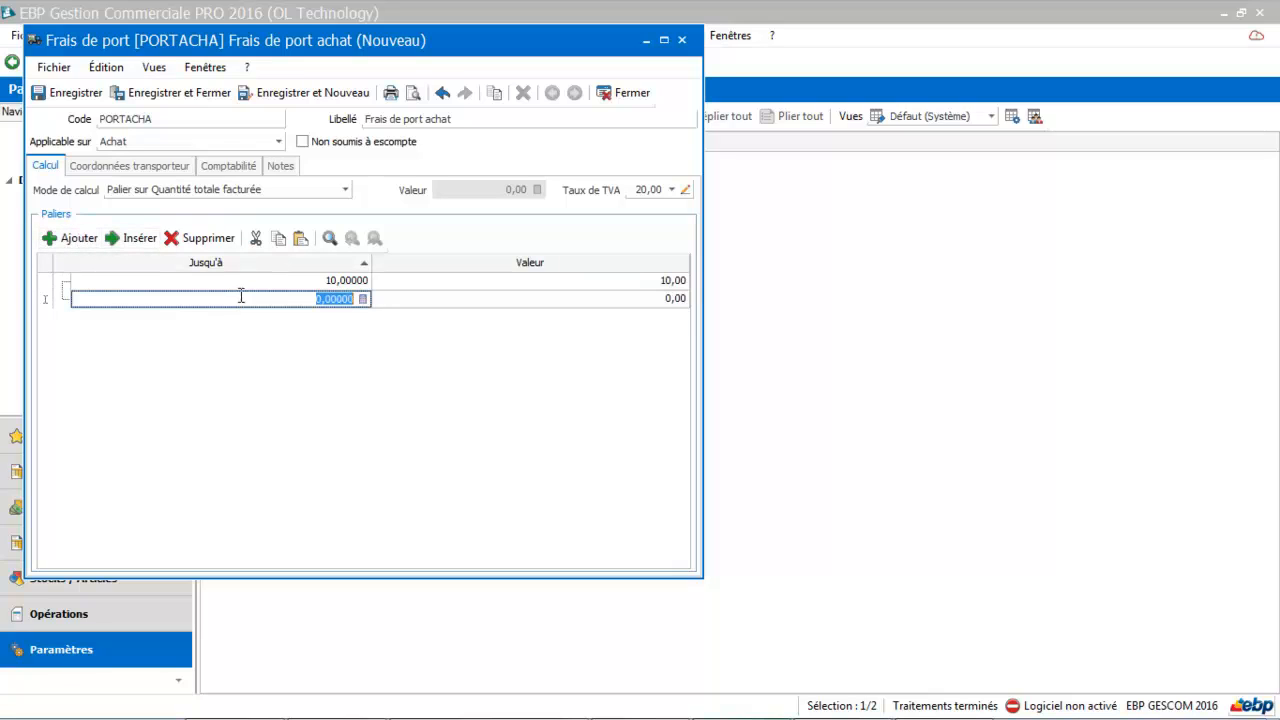
{"action": "type", "text": "20"}
{"action": "key", "text": "Return"}
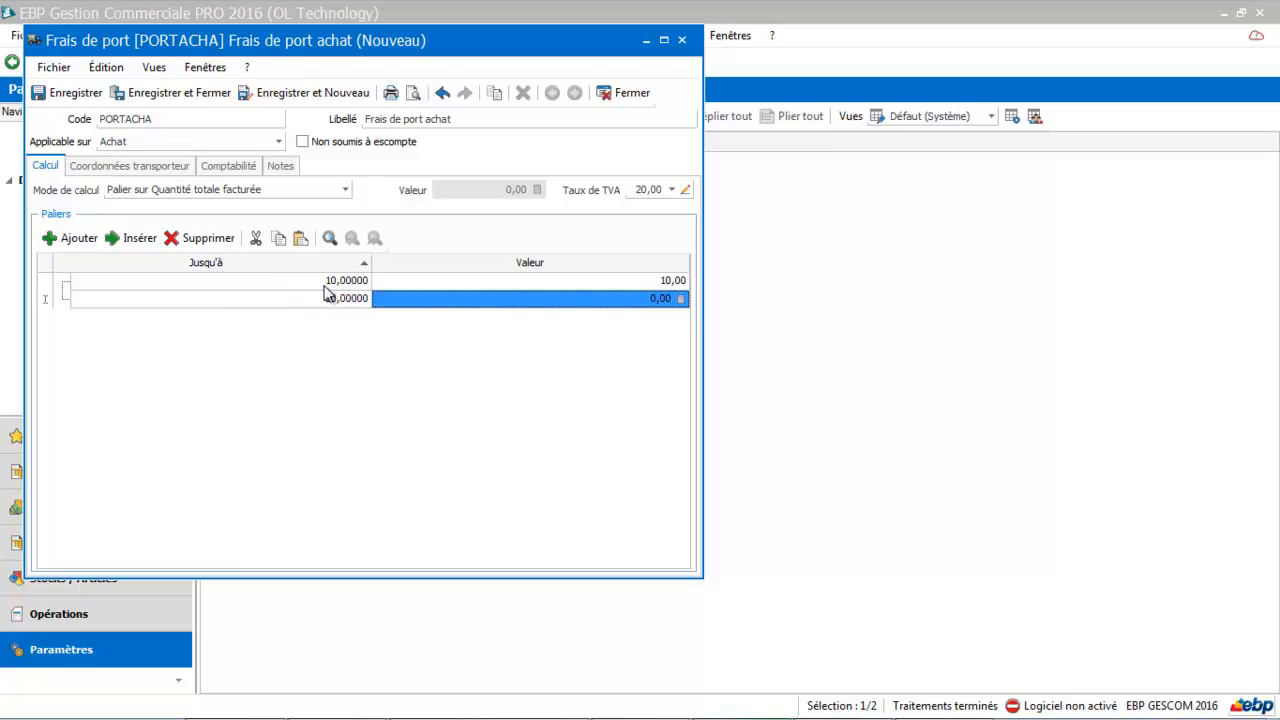
{"action": "left_click", "coordinate": [597, 299]}
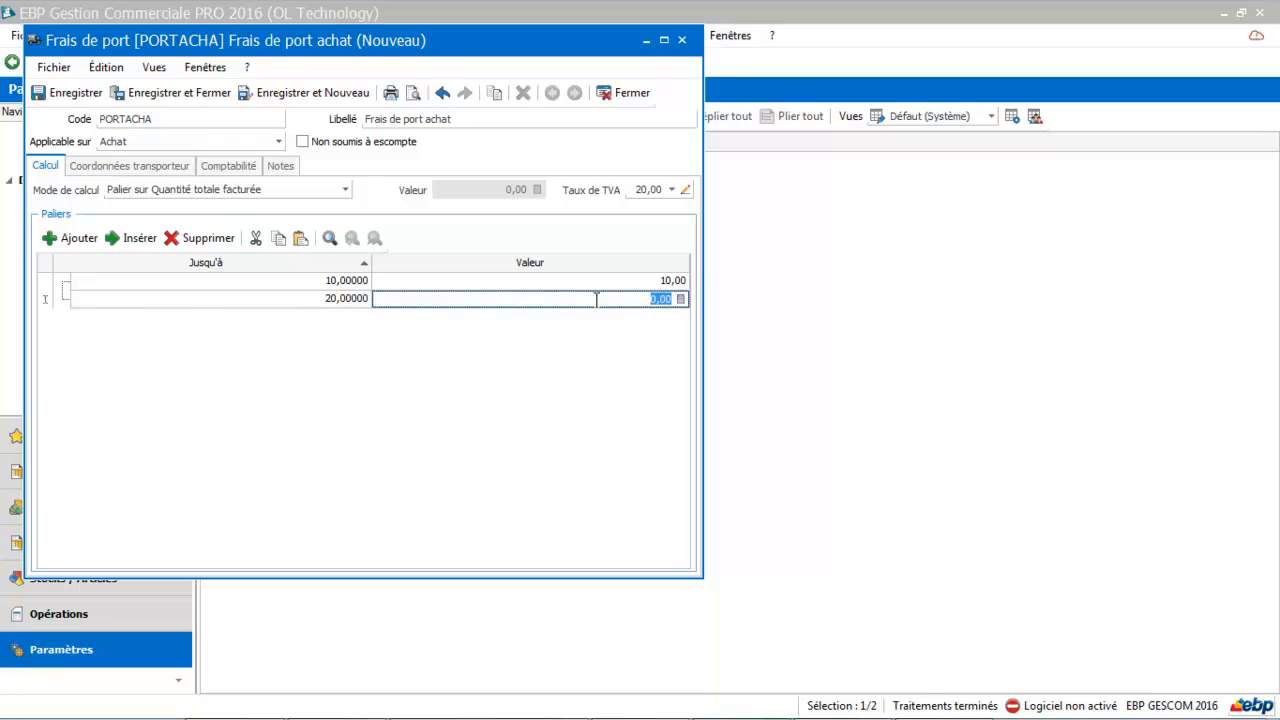
{"action": "type", "text": "8"}
{"action": "key", "text": "Return"}
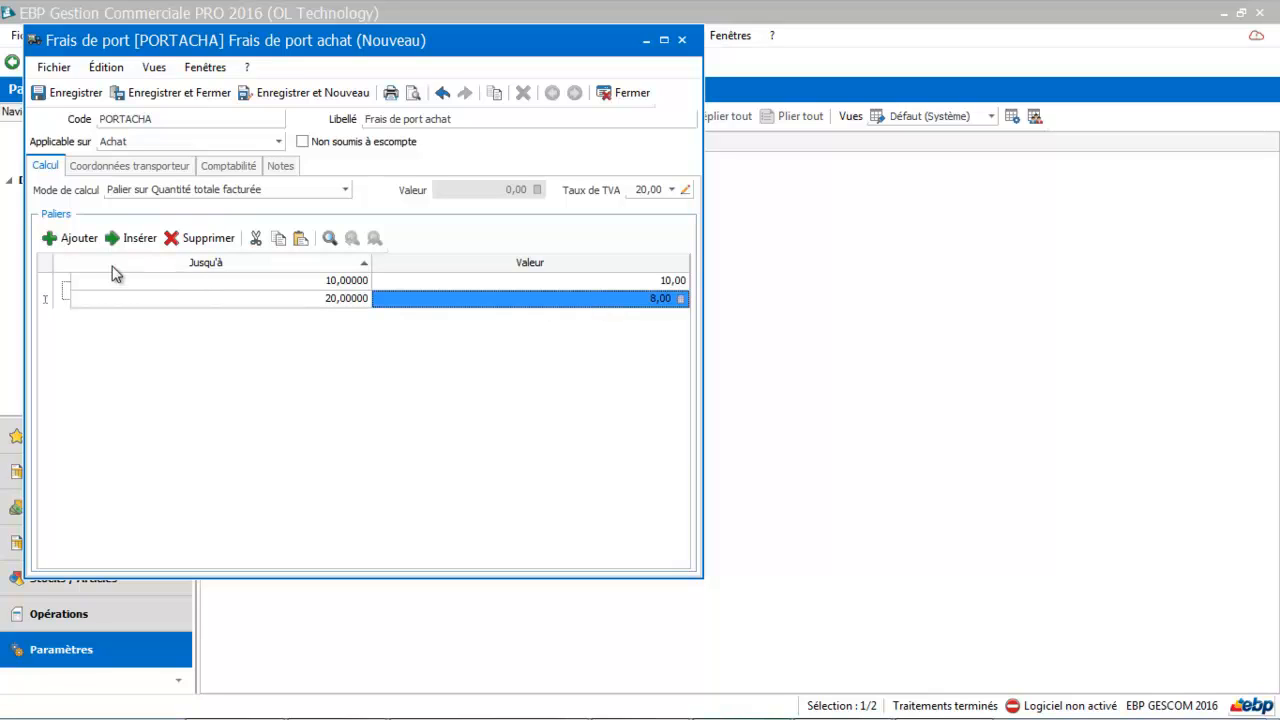
- Add a last tier for quantities above 20 with the value 0,00
{"action": "left_click", "coordinate": [80, 241]}
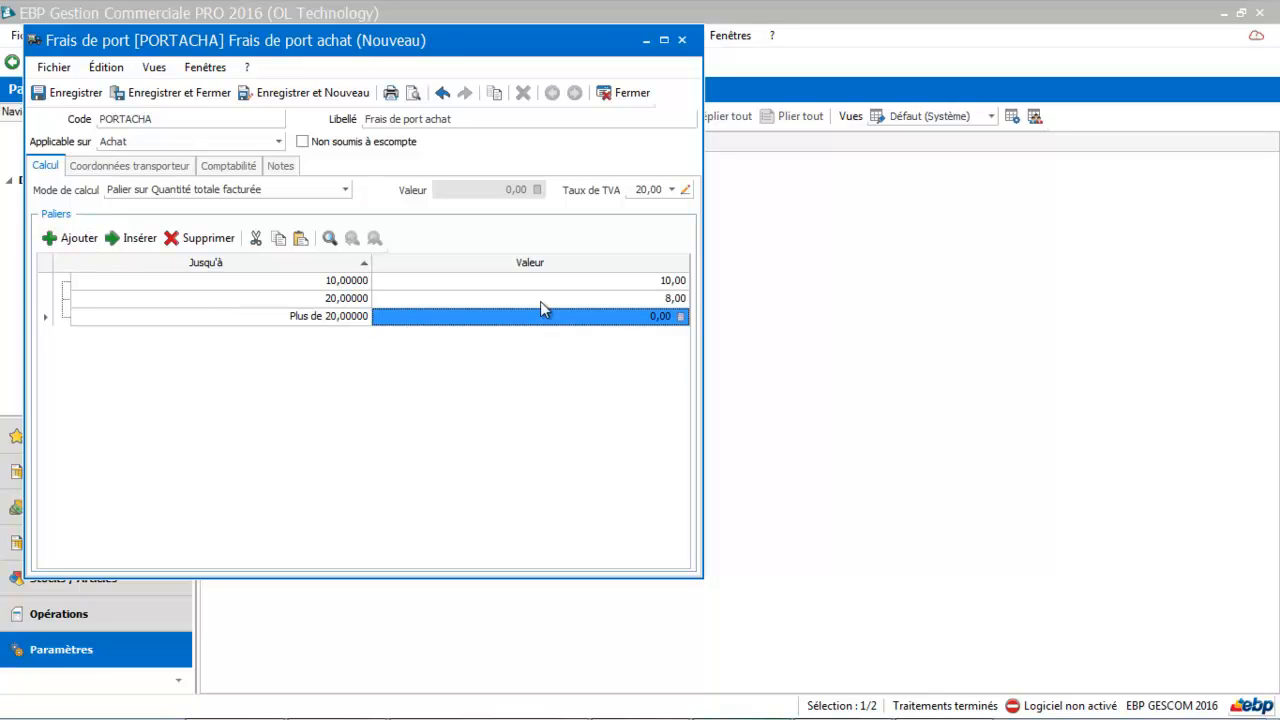
{"action": "left_click", "coordinate": [647, 320]}
{"action": "type", "text": "4"}
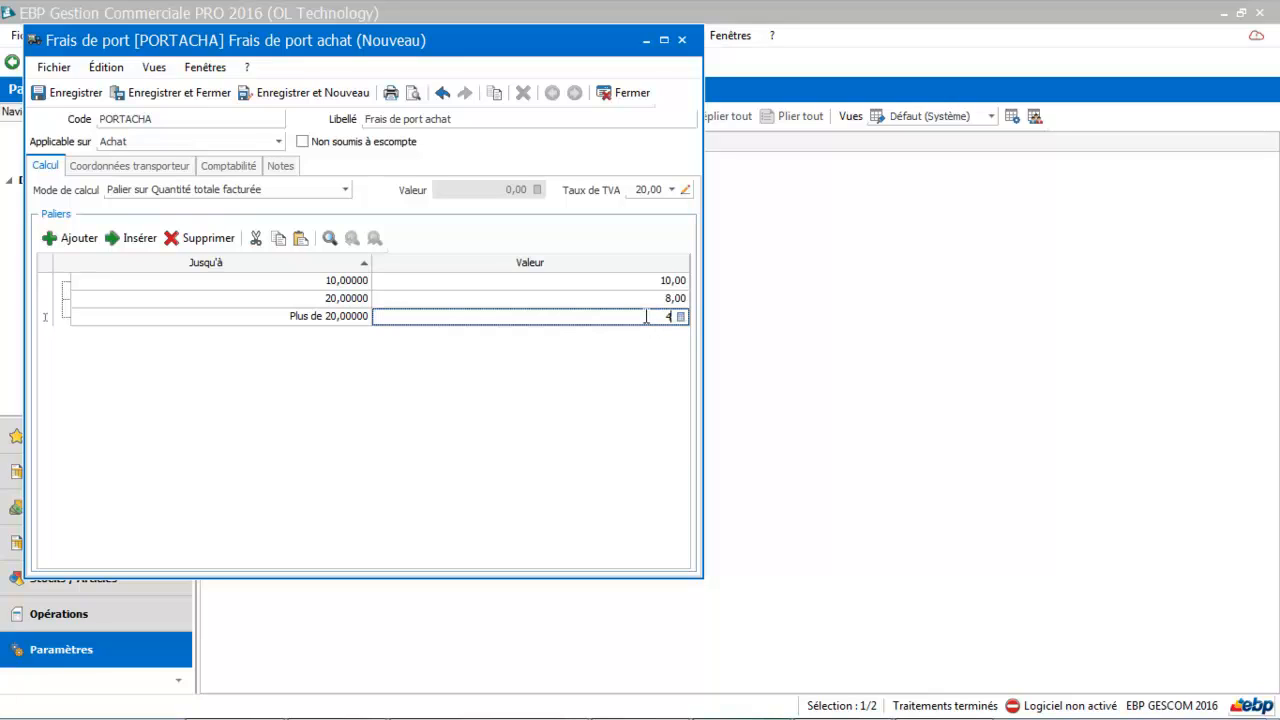
{"action": "key", "text": "Return"}
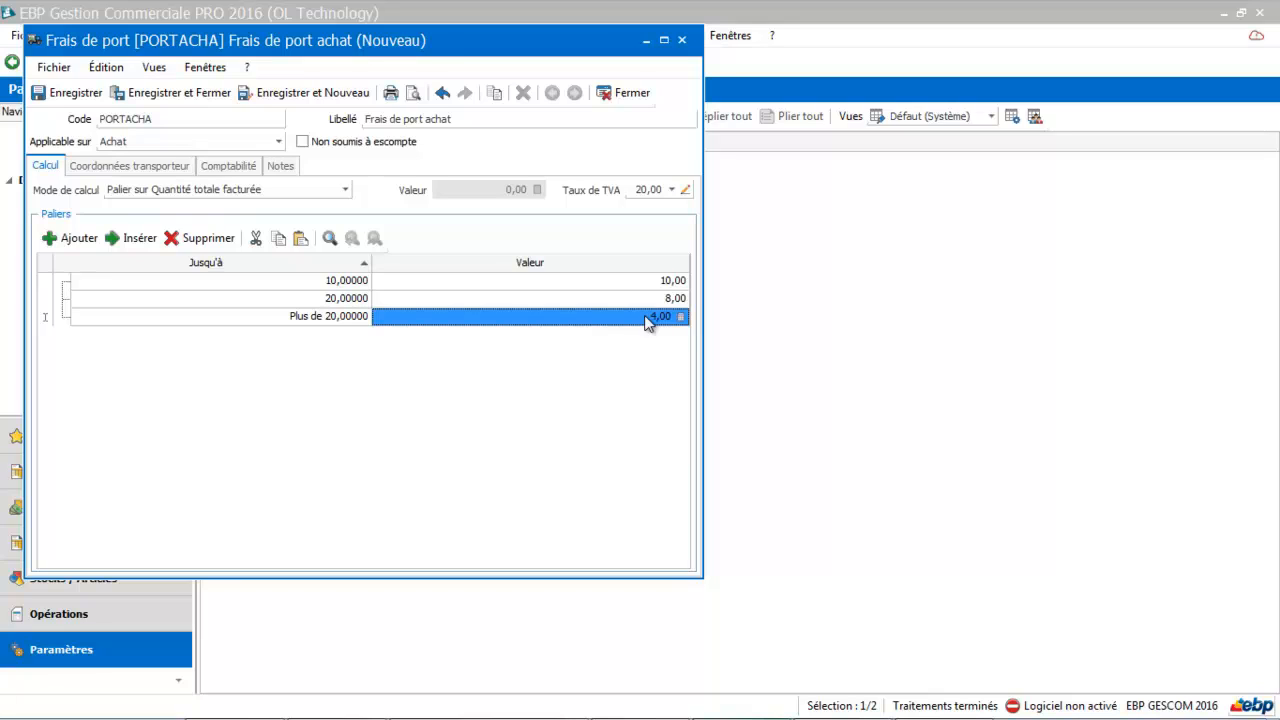
{"action": "left_click", "coordinate": [646, 317]}
{"action": "left_click", "coordinate": [646, 317]}
{"action": "type", "text": "04"}
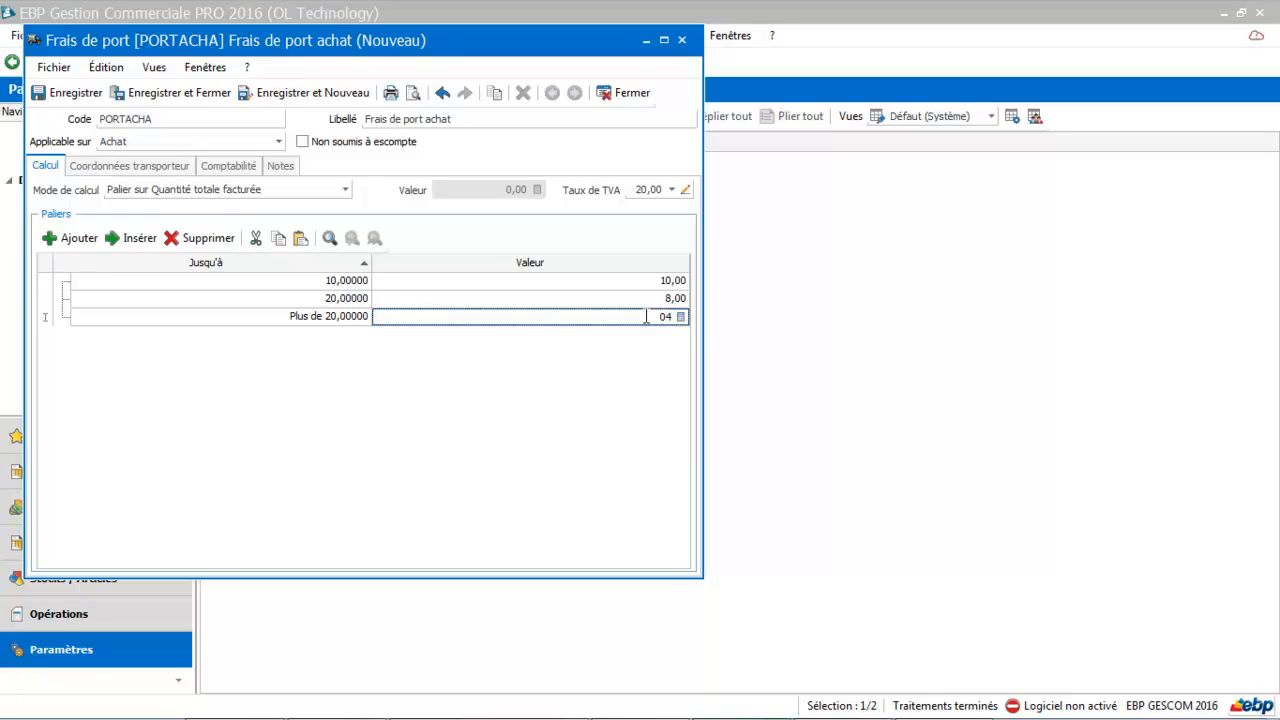
{"action": "key", "text": "Delete"}
{"action": "key", "text": "Return"}
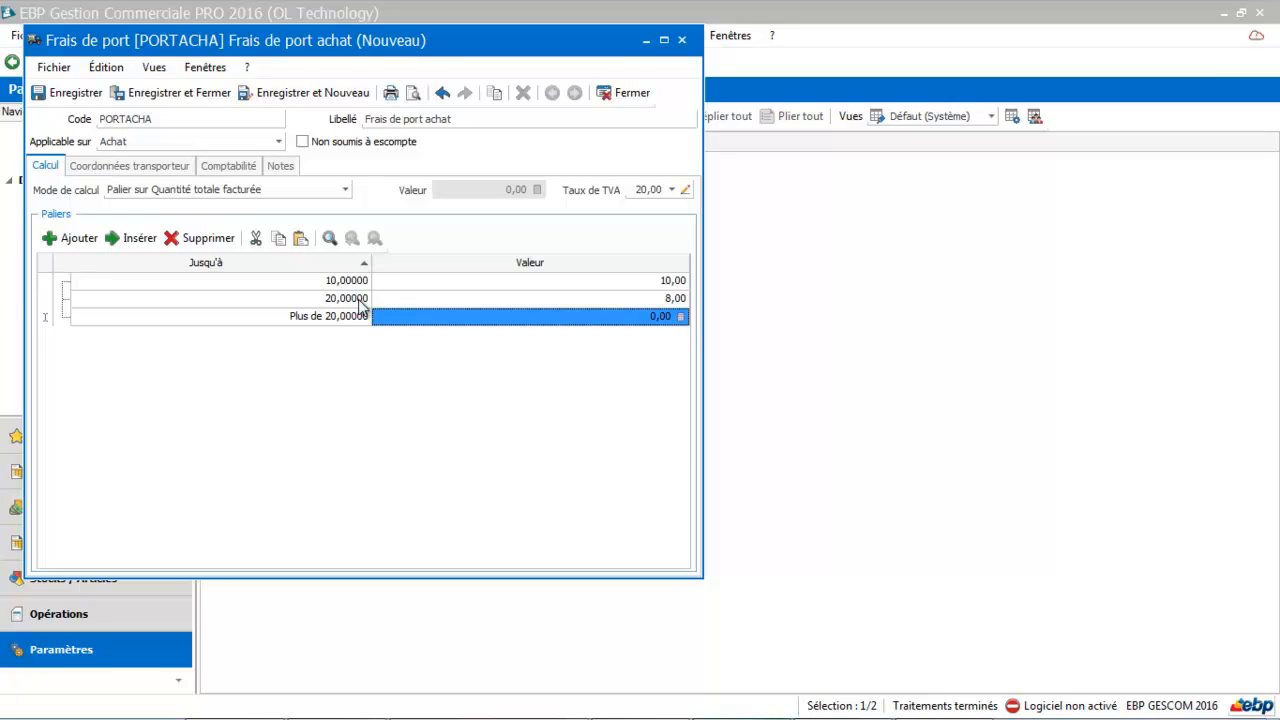
- Show the purchase accounts for all VAT rates, review those for France and Importation/Exportation, and save and close the PORTACHA record
{"action": "left_click", "coordinate": [220, 165]}
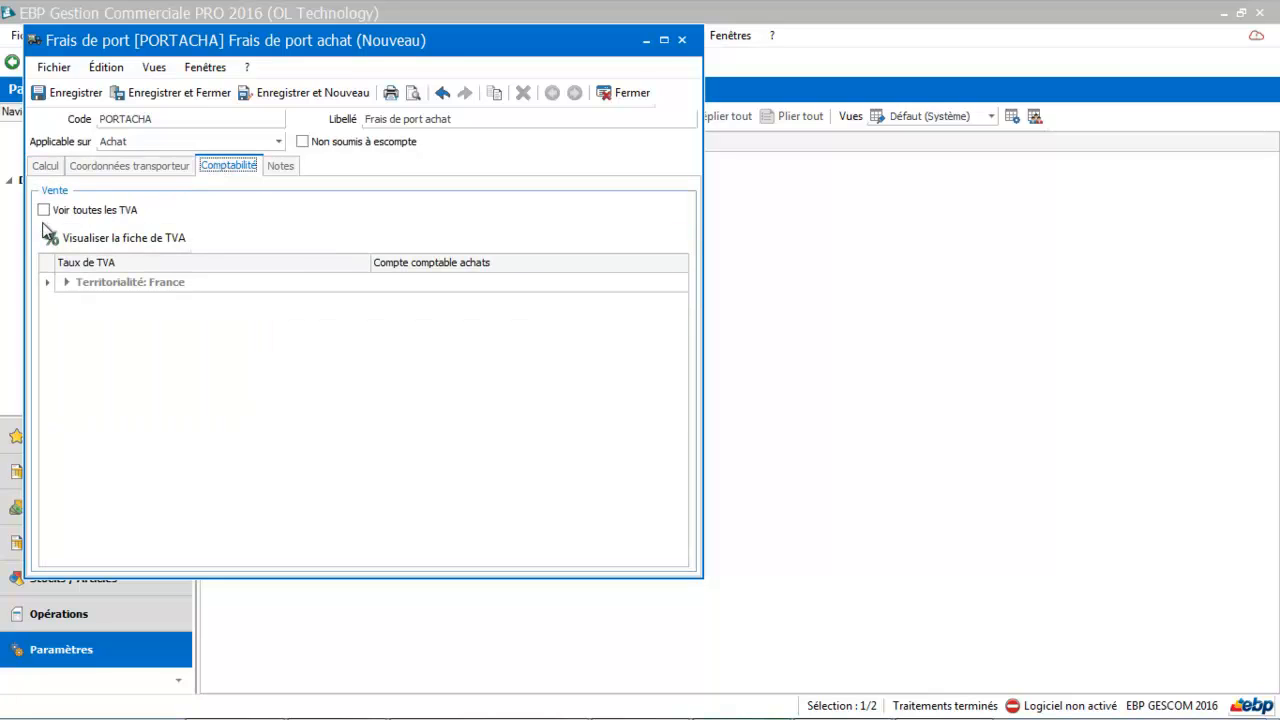
{"action": "left_click", "coordinate": [60, 285]}
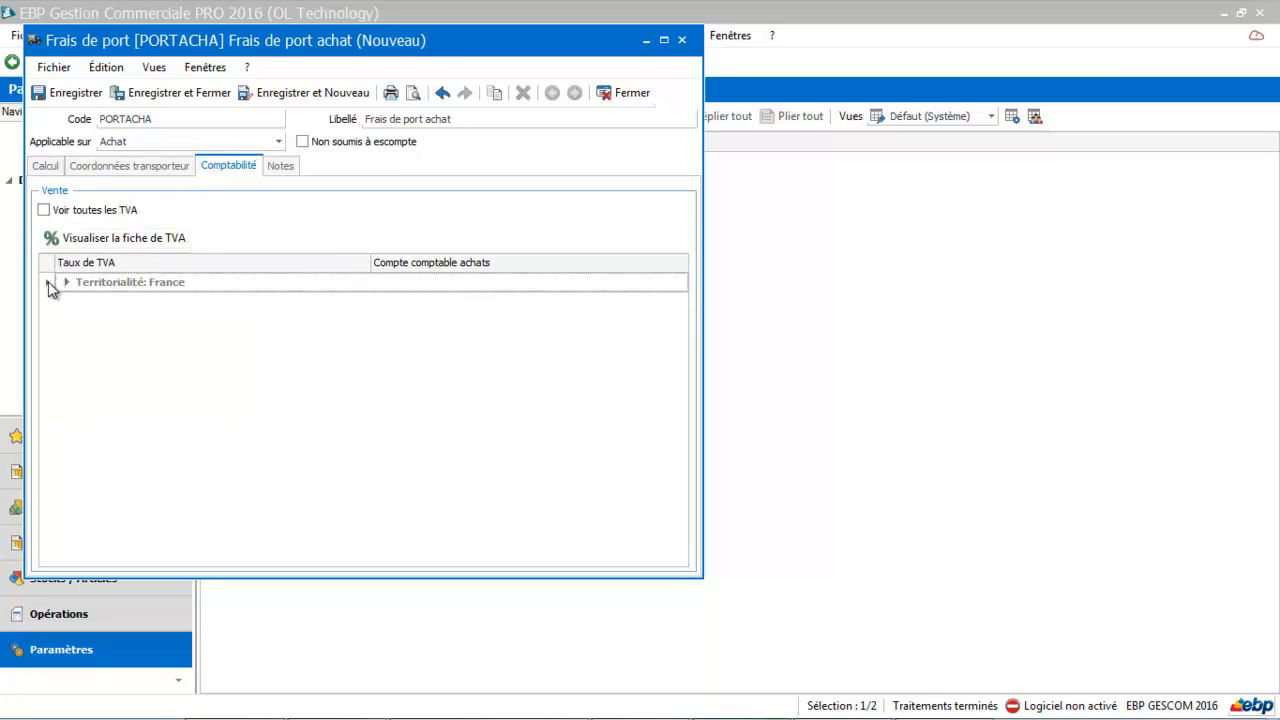
{"action": "left_click", "coordinate": [67, 283]}
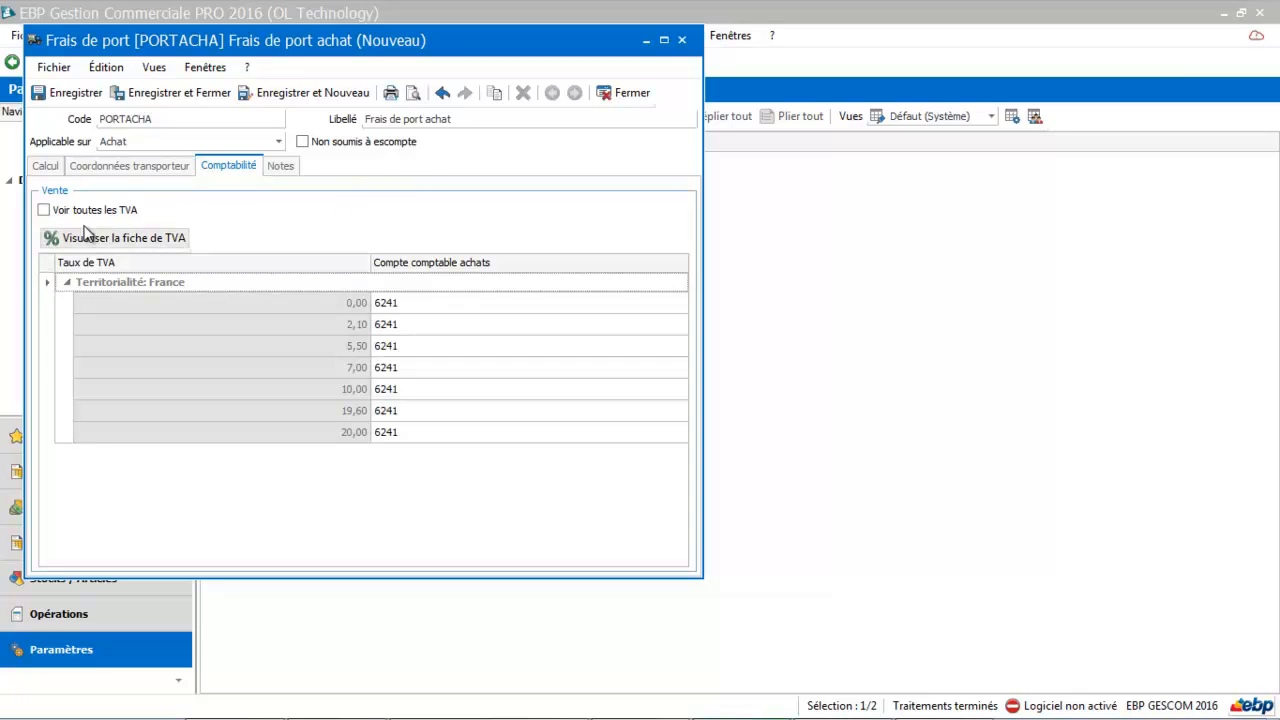
{"action": "left_click", "coordinate": [44, 210]}
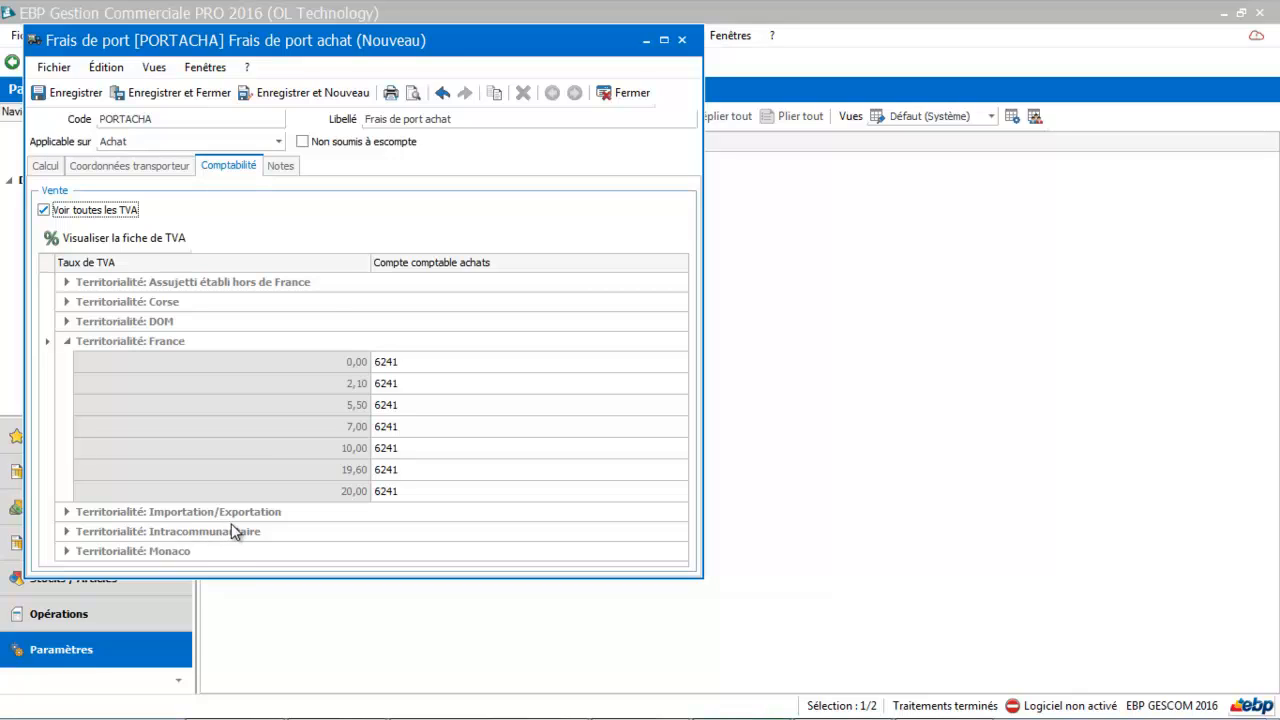
{"action": "left_click", "coordinate": [67, 512]}
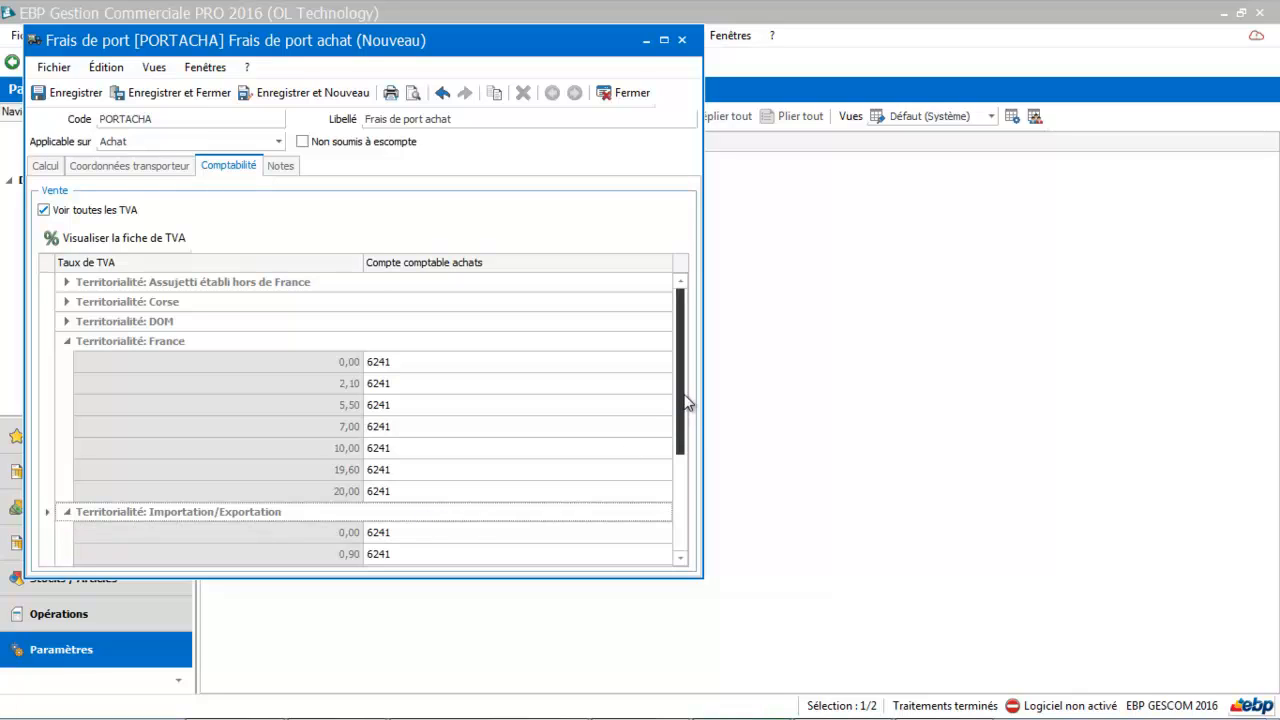
{"action": "left_click_drag", "start_coordinate": [681, 400], "coordinate": [682, 500]}
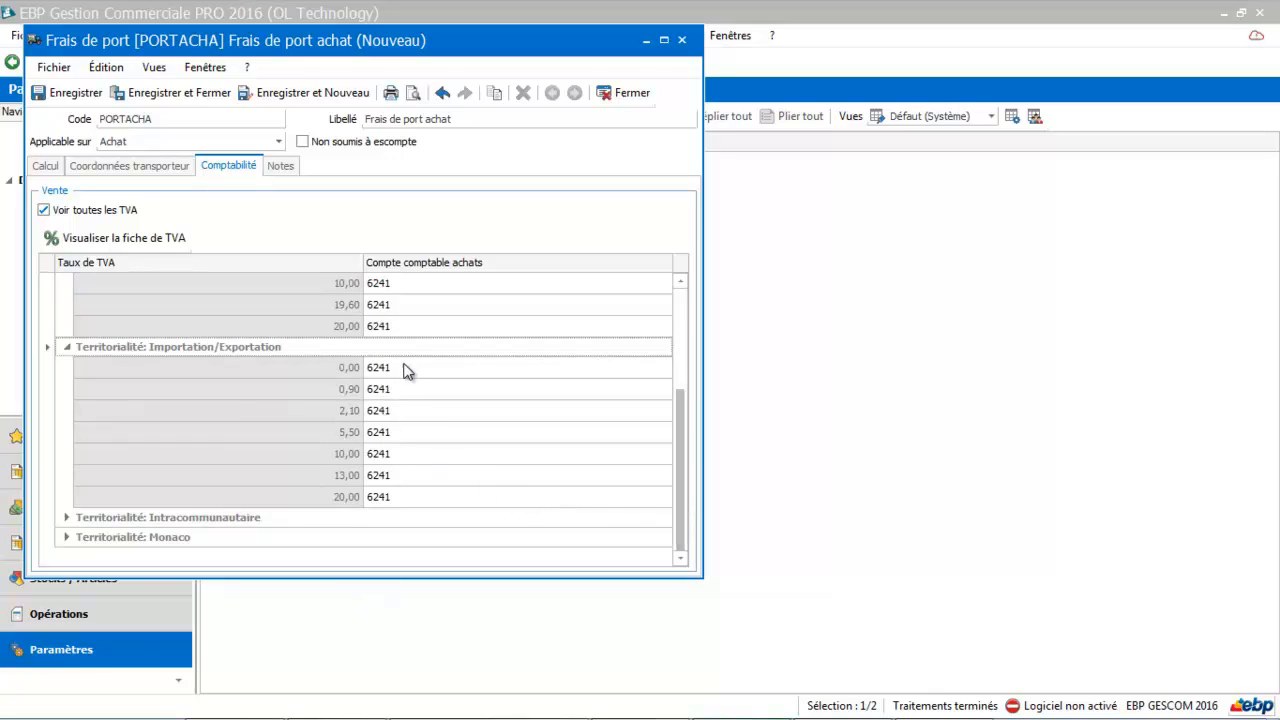
{"action": "left_click_drag", "start_coordinate": [685, 508], "coordinate": [694, 408]}
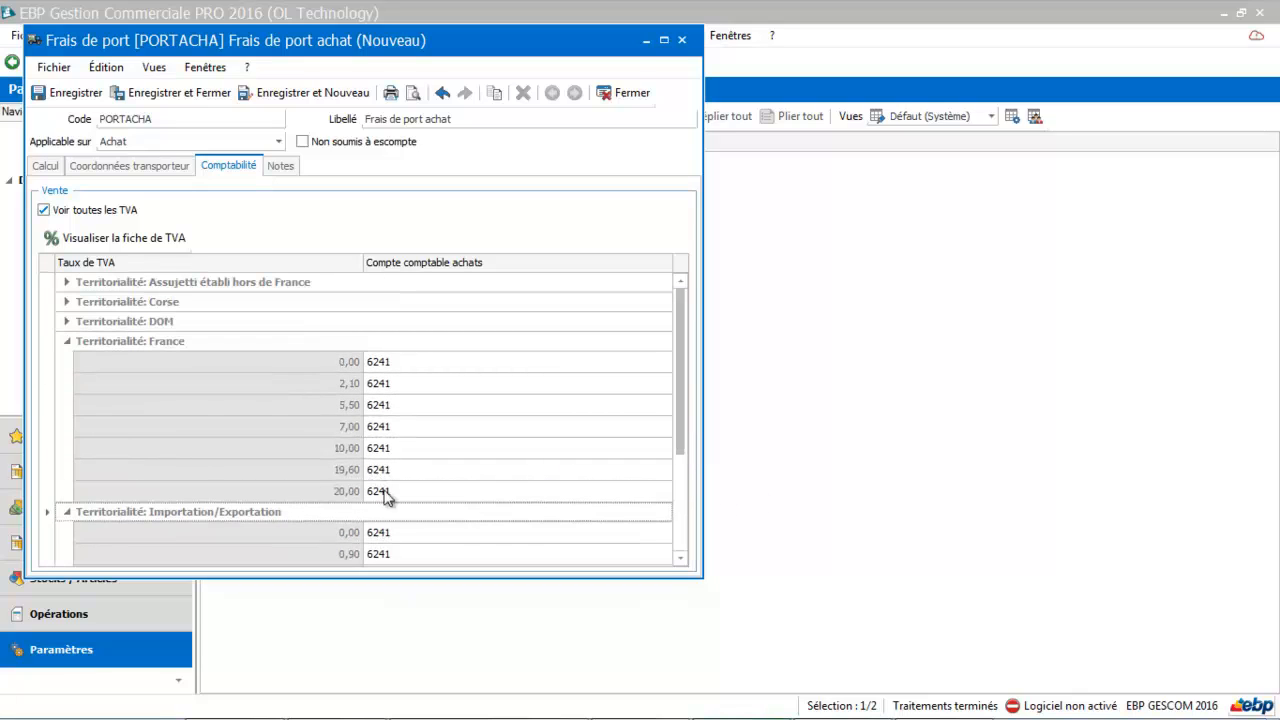
{"action": "left_click_drag", "start_coordinate": [687, 349], "coordinate": [669, 427]}
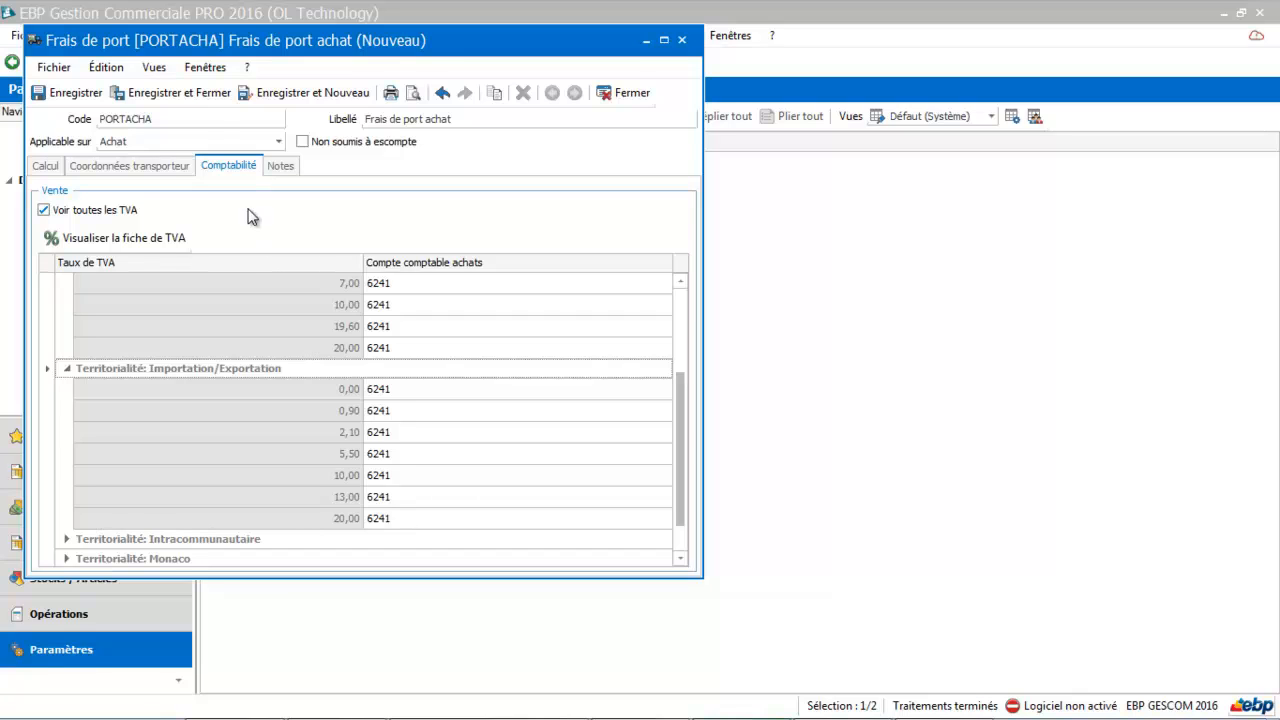
{"action": "left_click", "coordinate": [212, 94]}
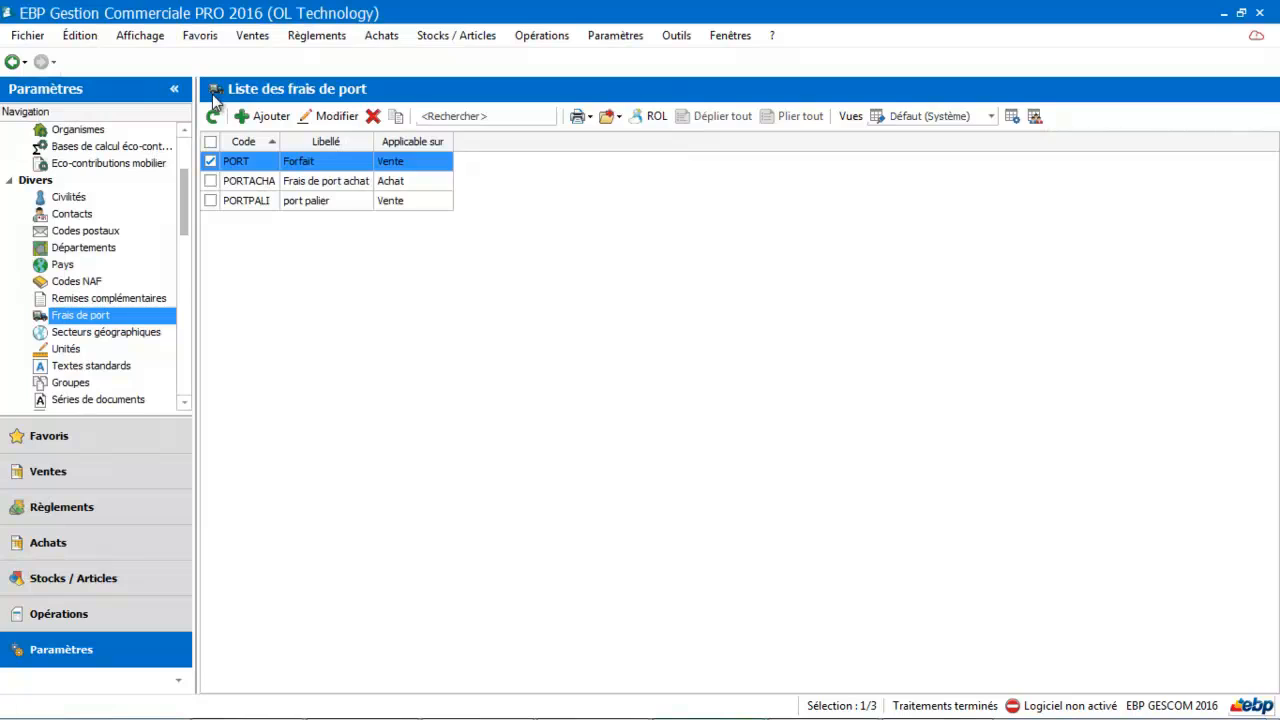